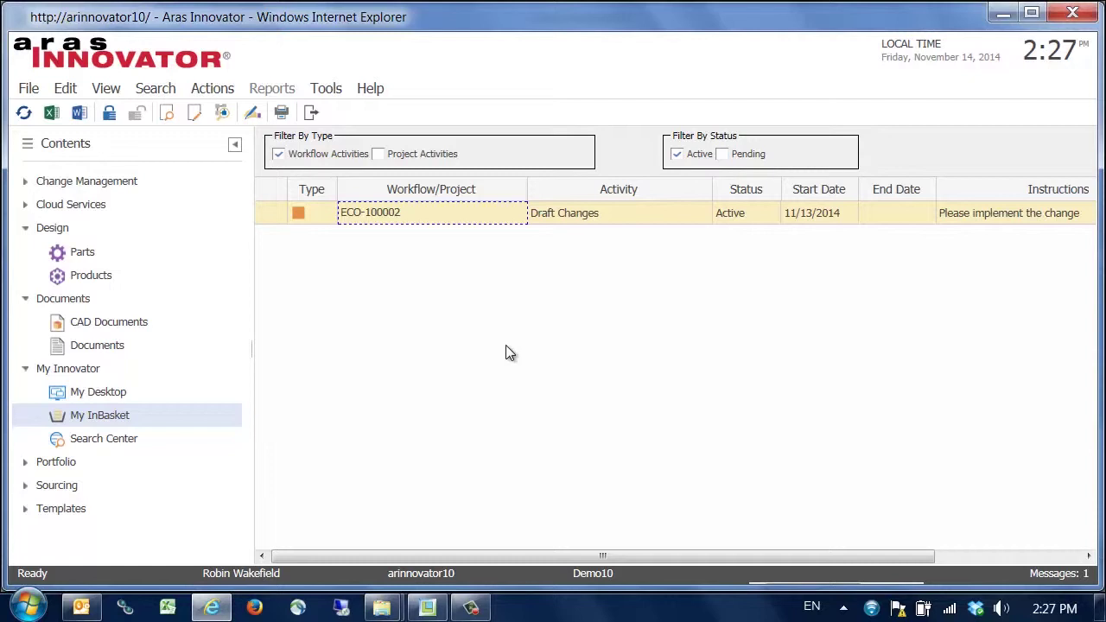
right_click(428, 216)
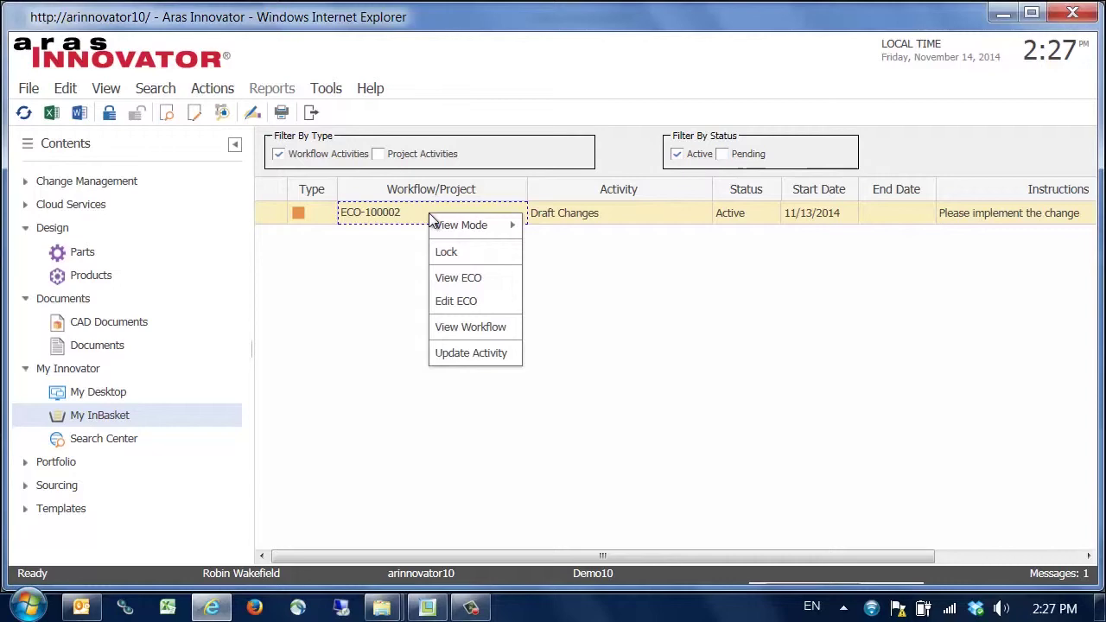
click(455, 279)
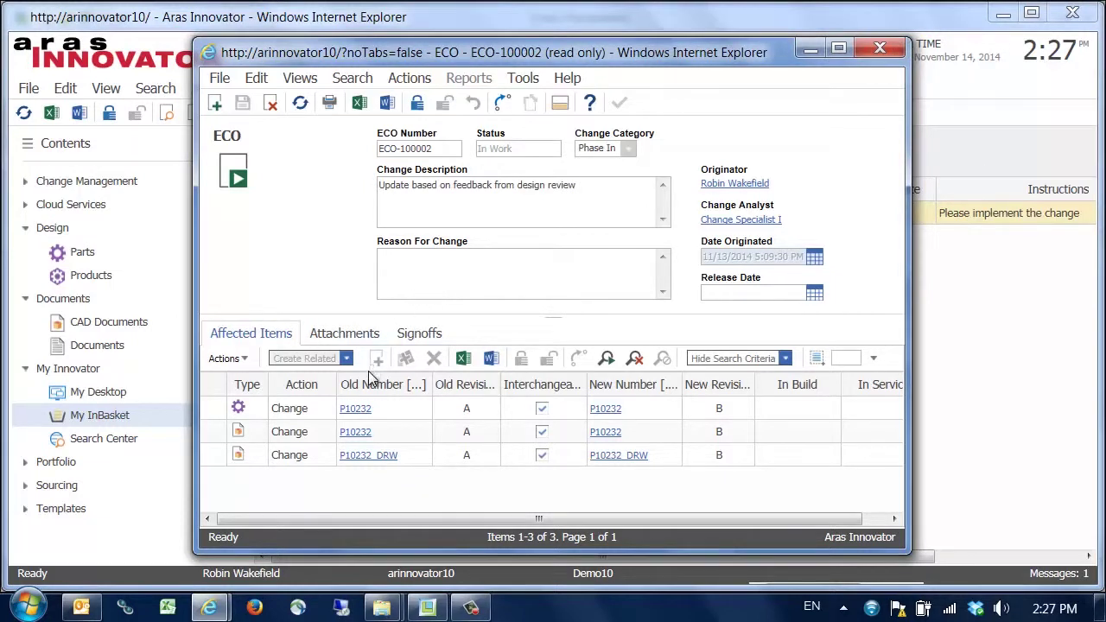
click(361, 409)
Close the ECO-100002 window, then log in to Aras from Creo to open the Aras Search dialog
click(878, 45)
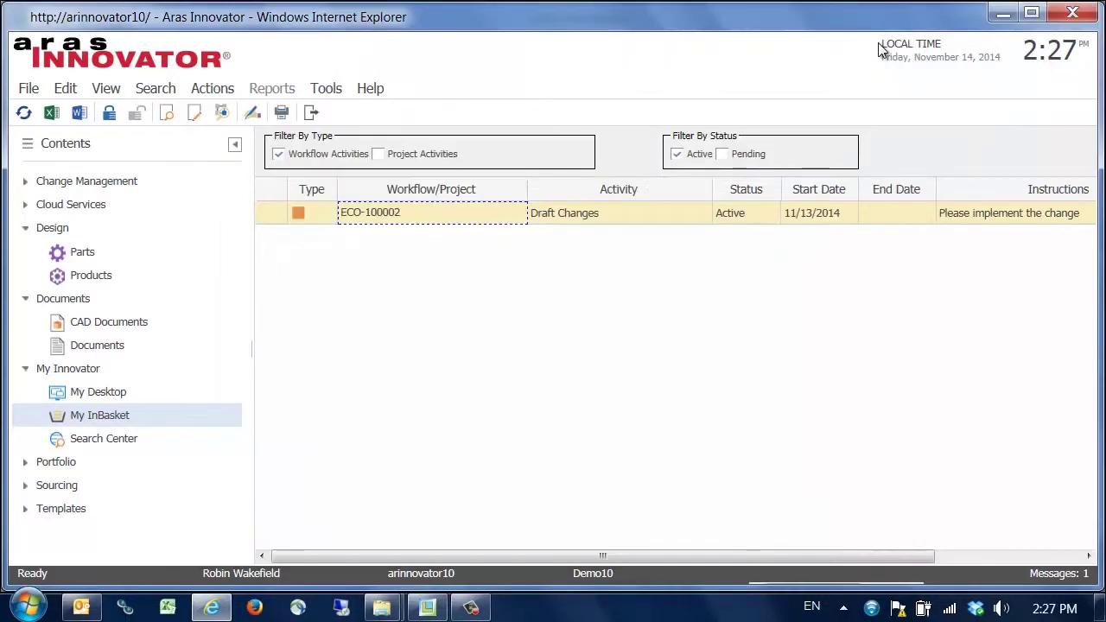
click(426, 607)
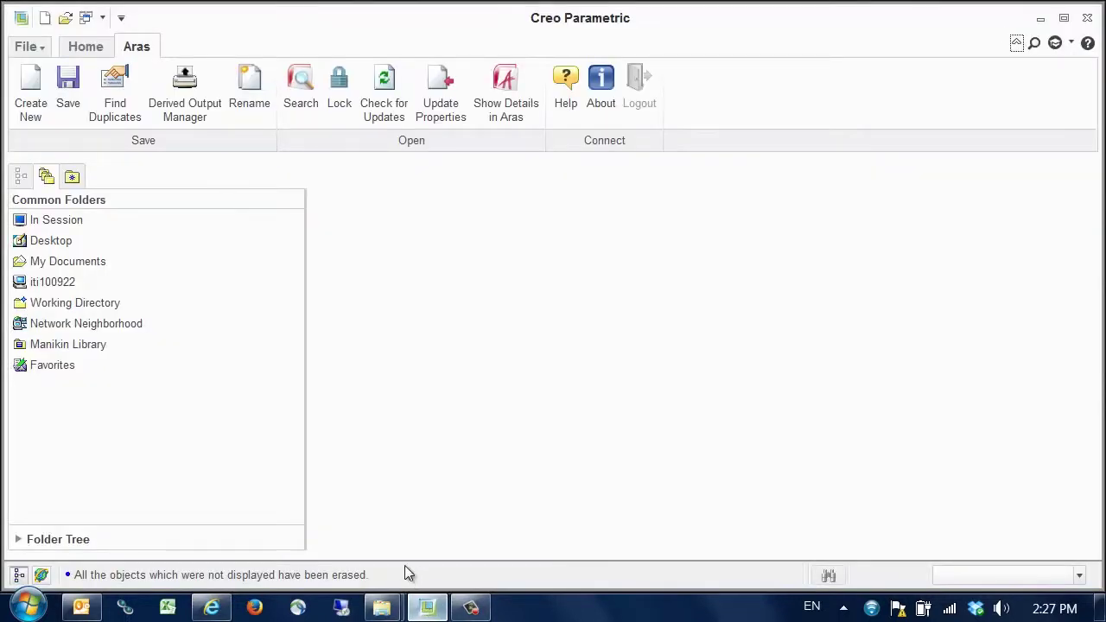
click(311, 92)
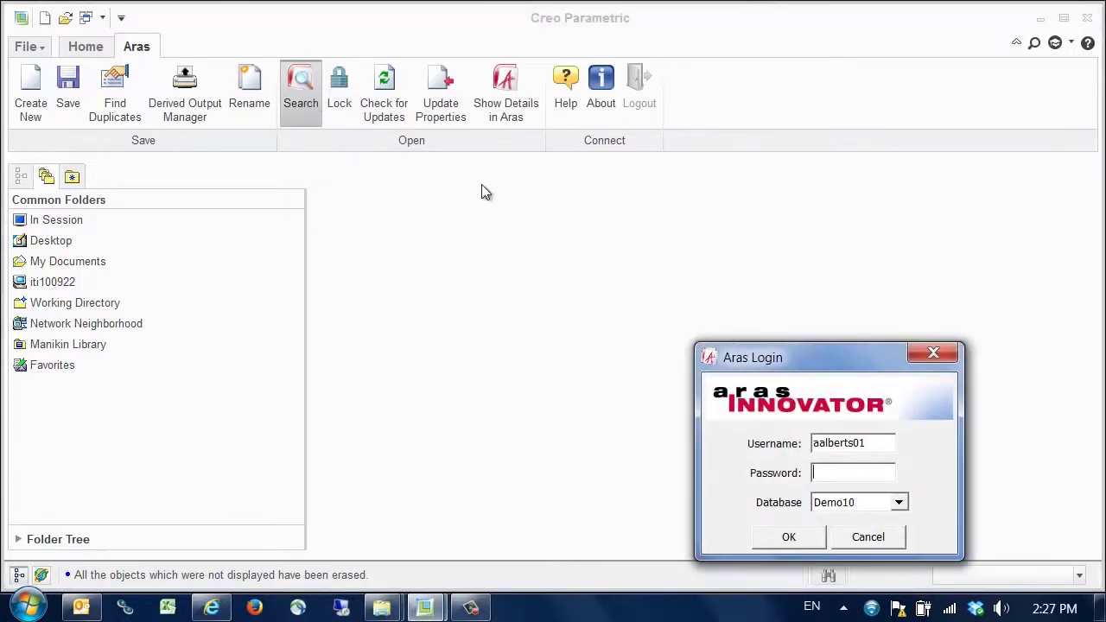
text(*********)
key(Return)
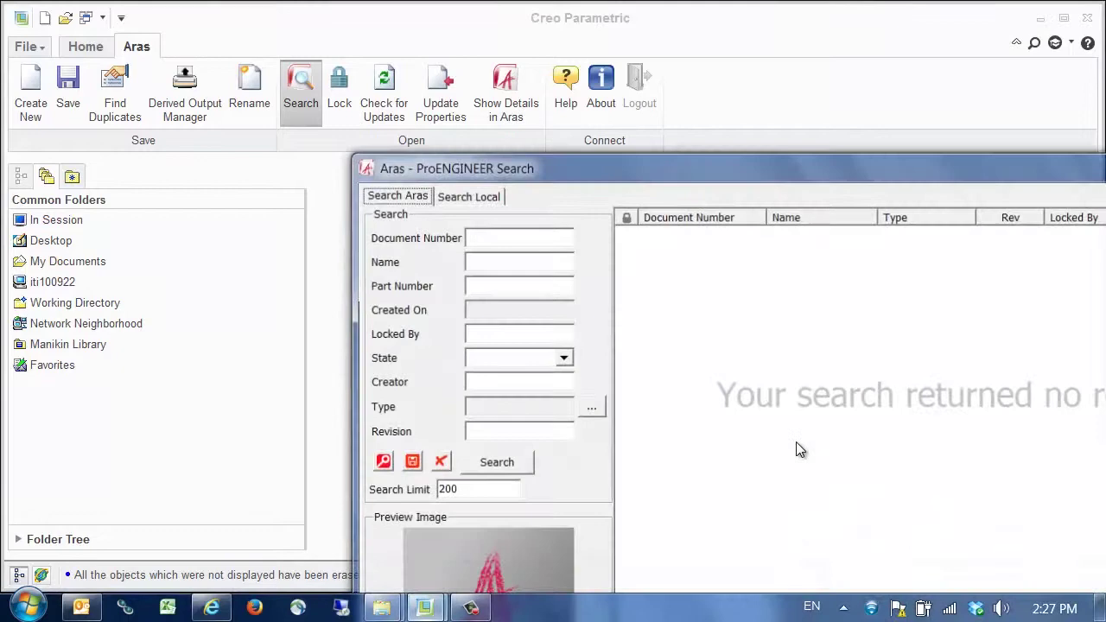
Search Aras for documents whose number matches *232*
drag(686, 165, 399, 23)
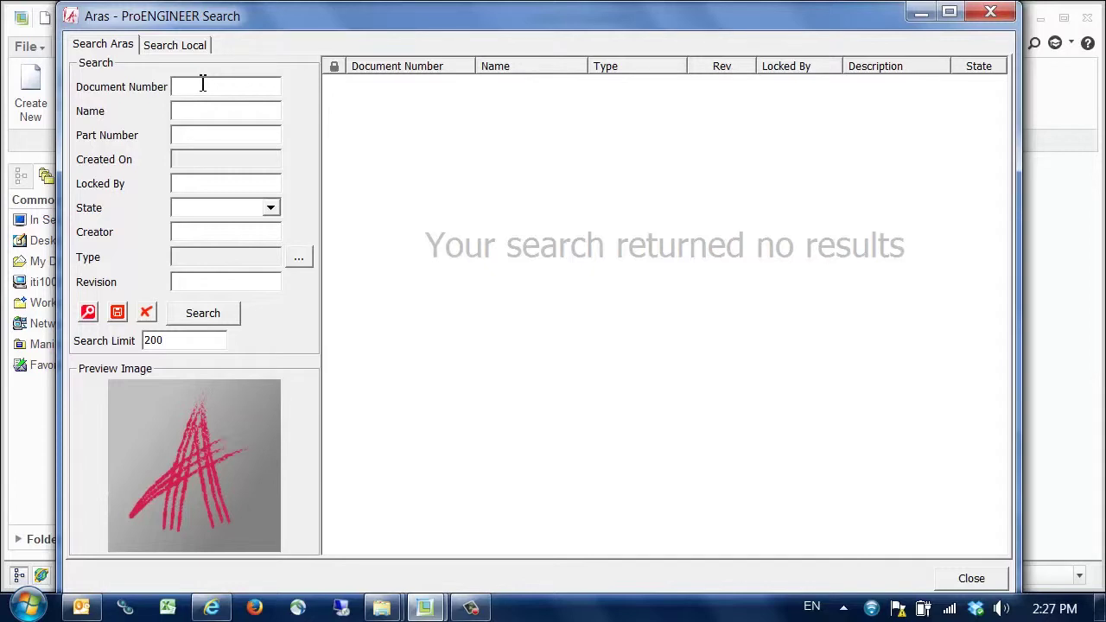
text(*232*)
key(Return)
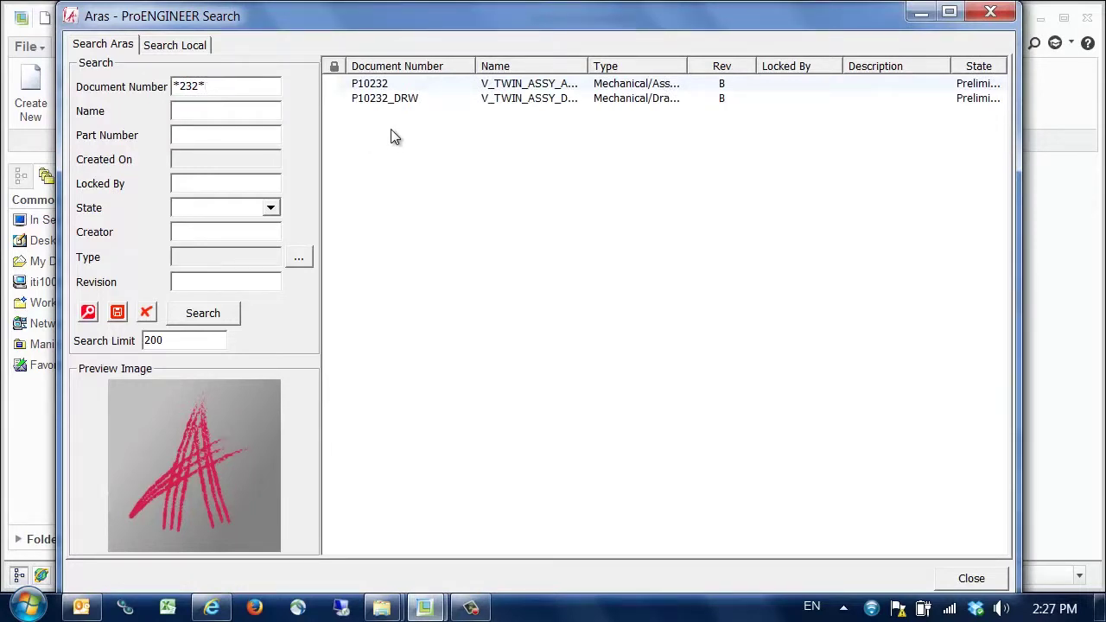
Start a checkout of the P10232_DRW drawing from the results
click(391, 102)
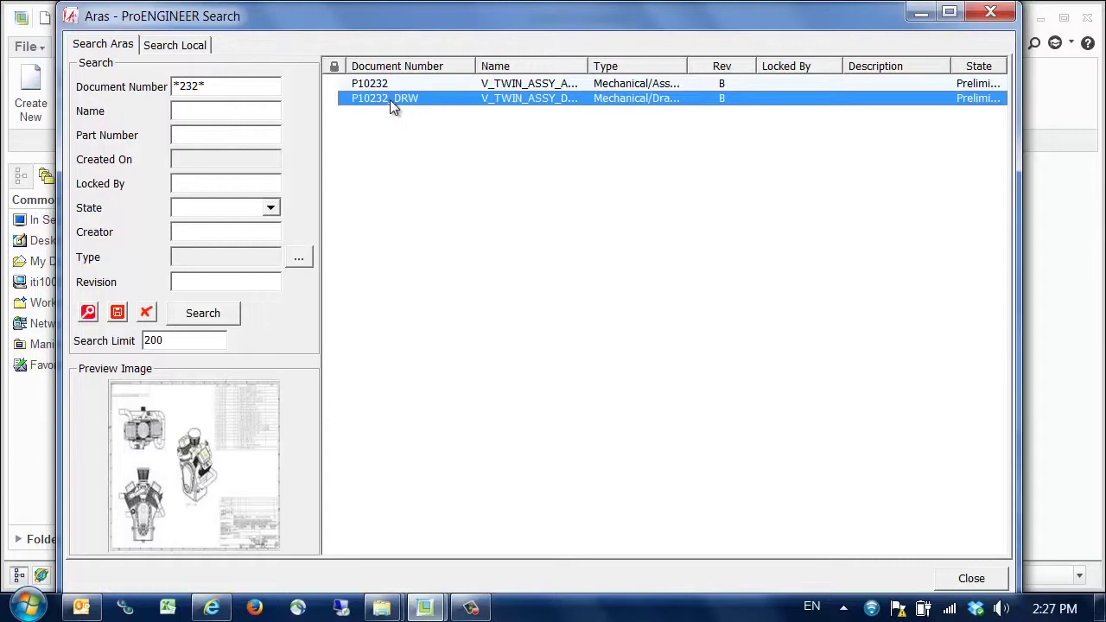
right_click(390, 100)
click(441, 191)
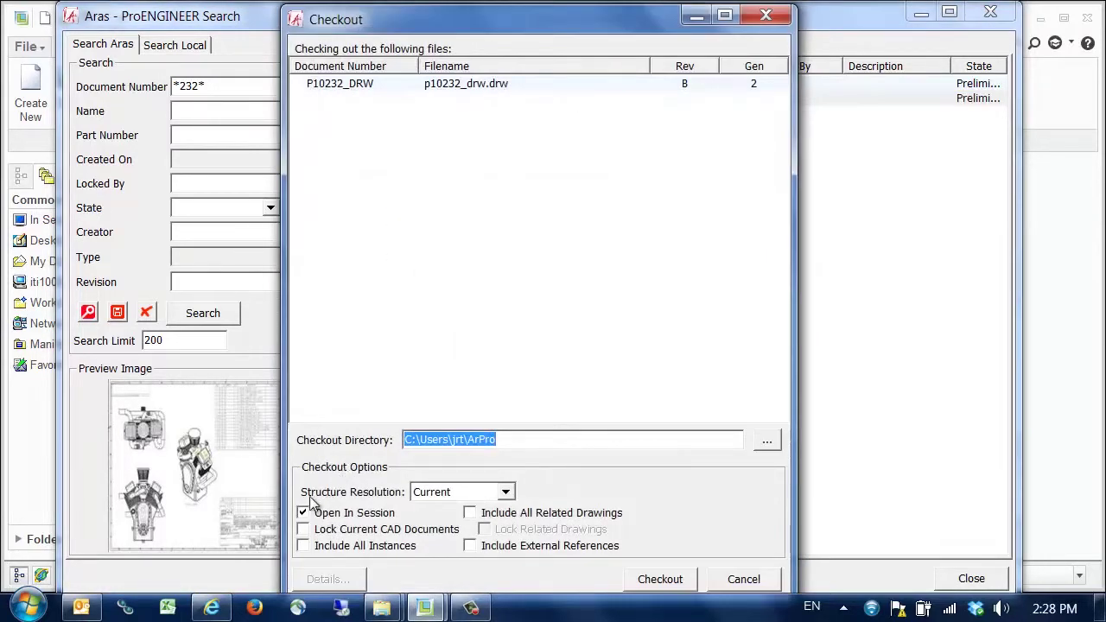
Check out P10232_DRW with Lock Current CAD Documents enabled and close the summary
click(302, 529)
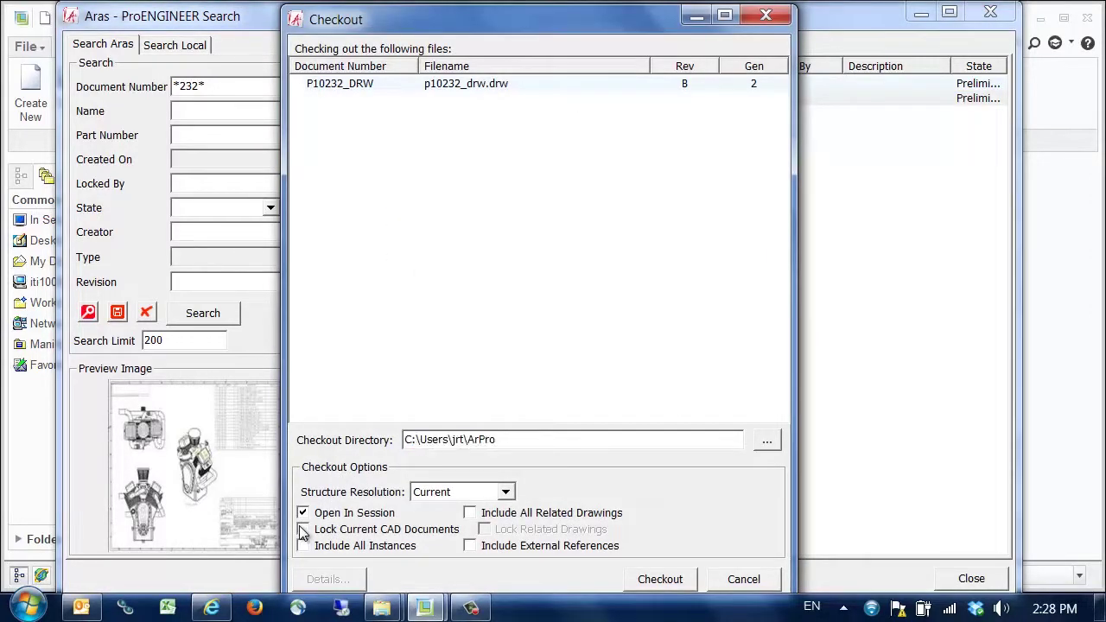
click(660, 579)
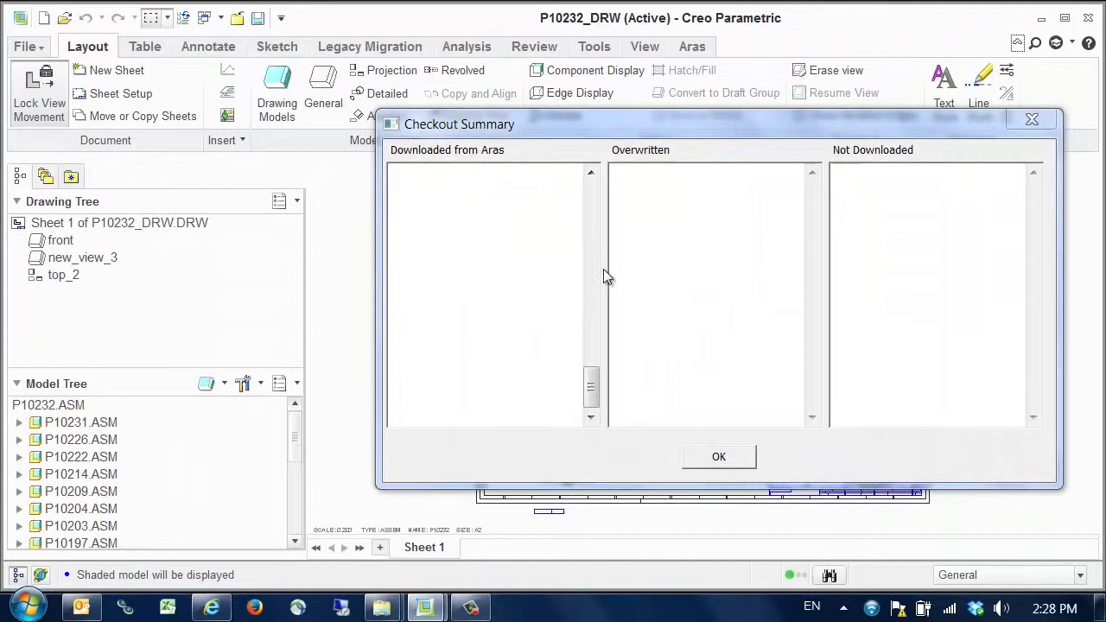
click(599, 383)
drag(599, 383, 593, 192)
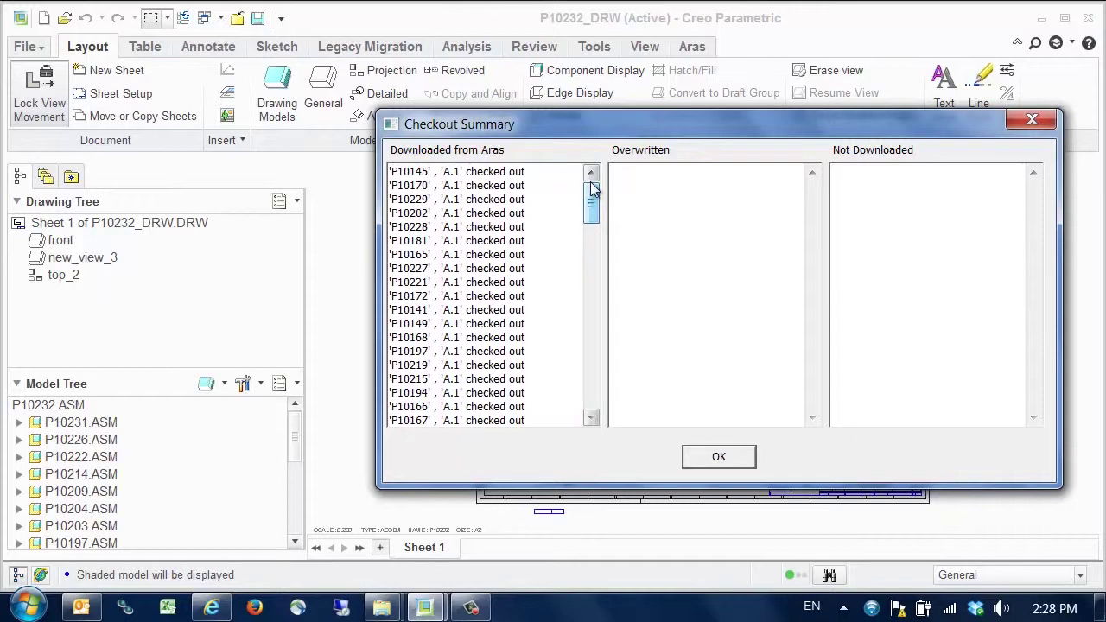
click(713, 456)
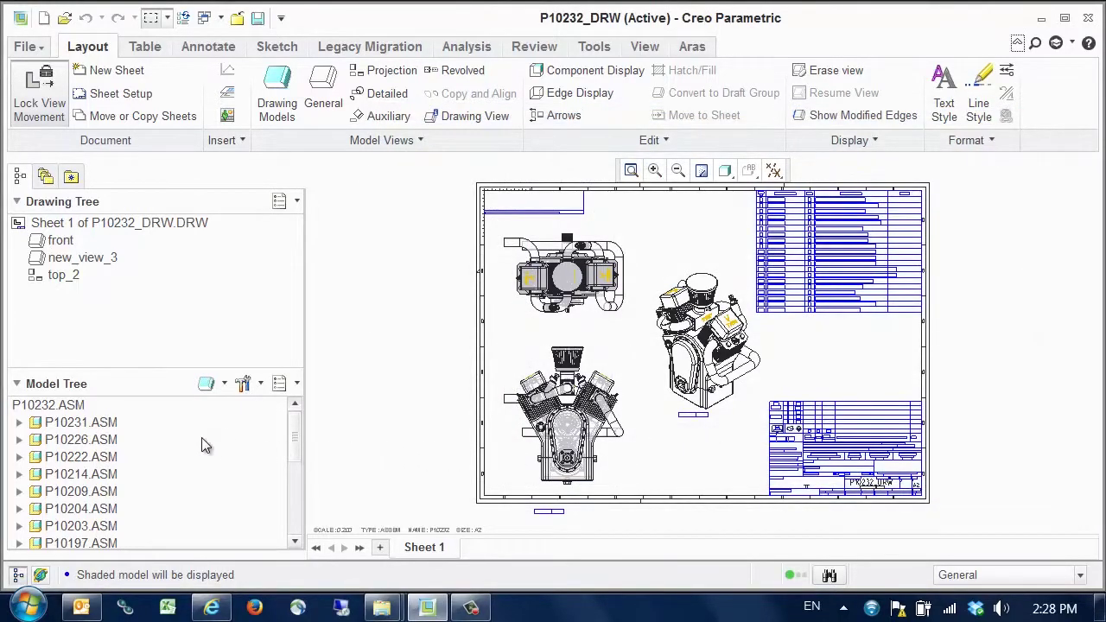
Open P10232.ASM from the model tree and lock it in Aras
right_click(76, 413)
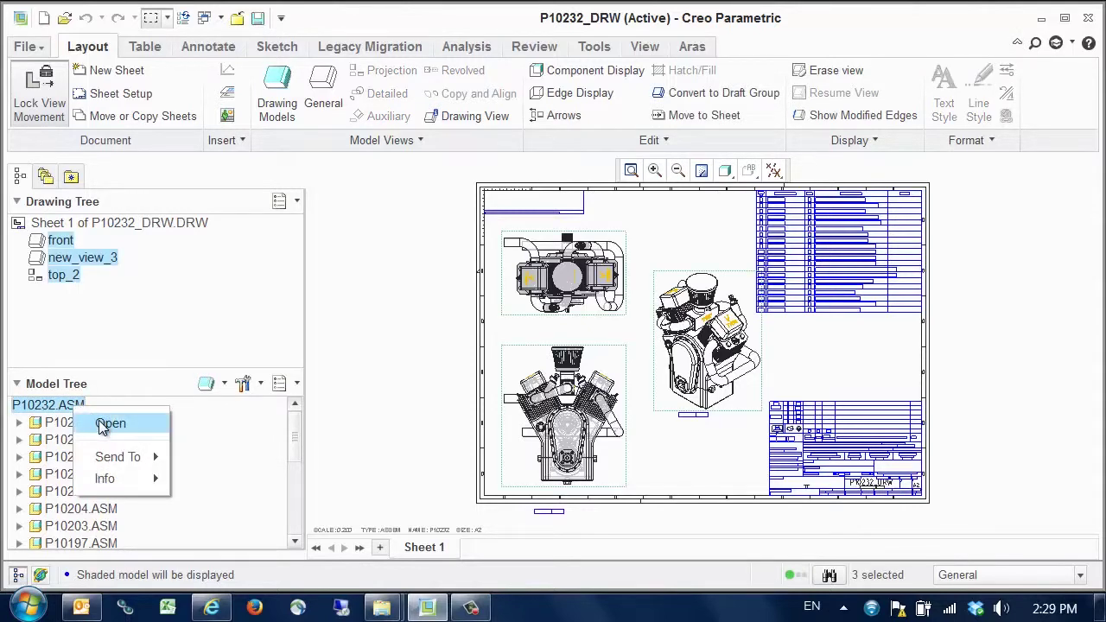
click(95, 422)
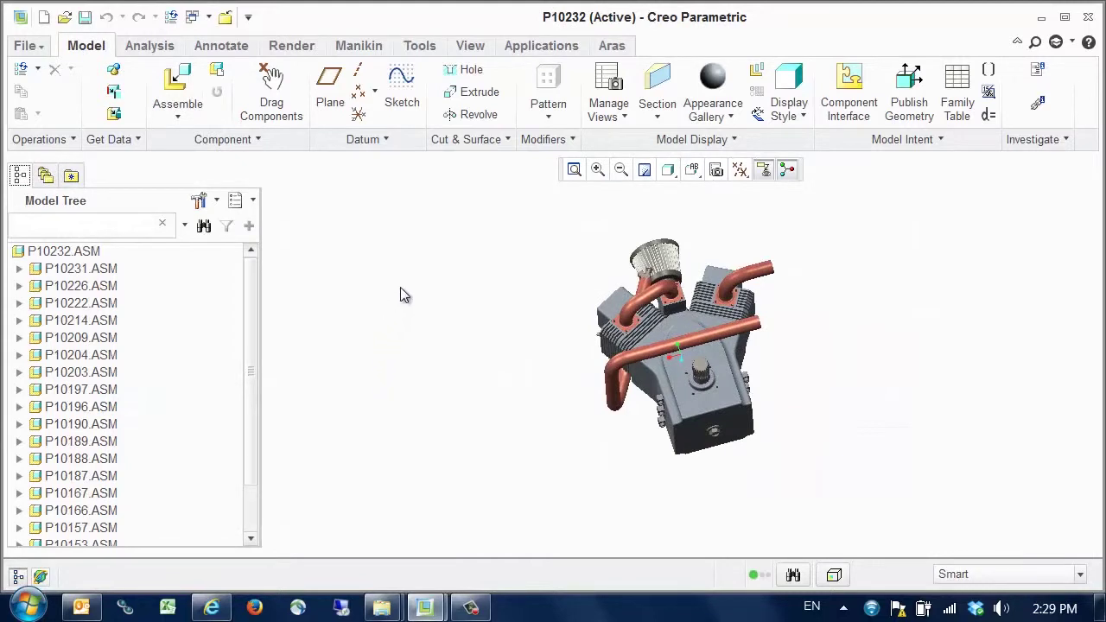
click(615, 45)
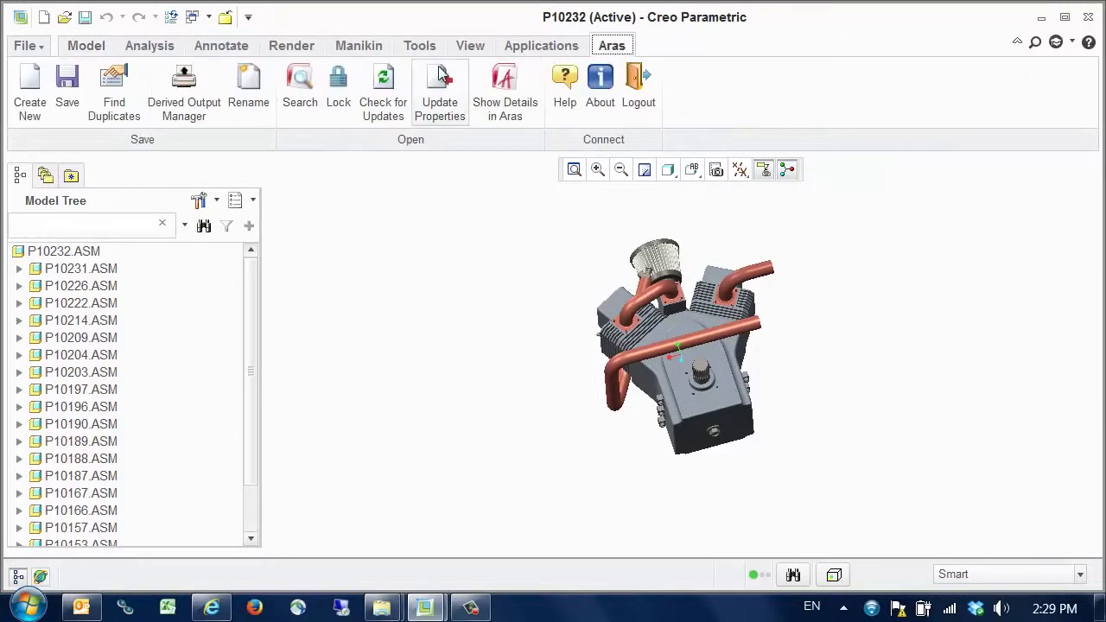
click(349, 82)
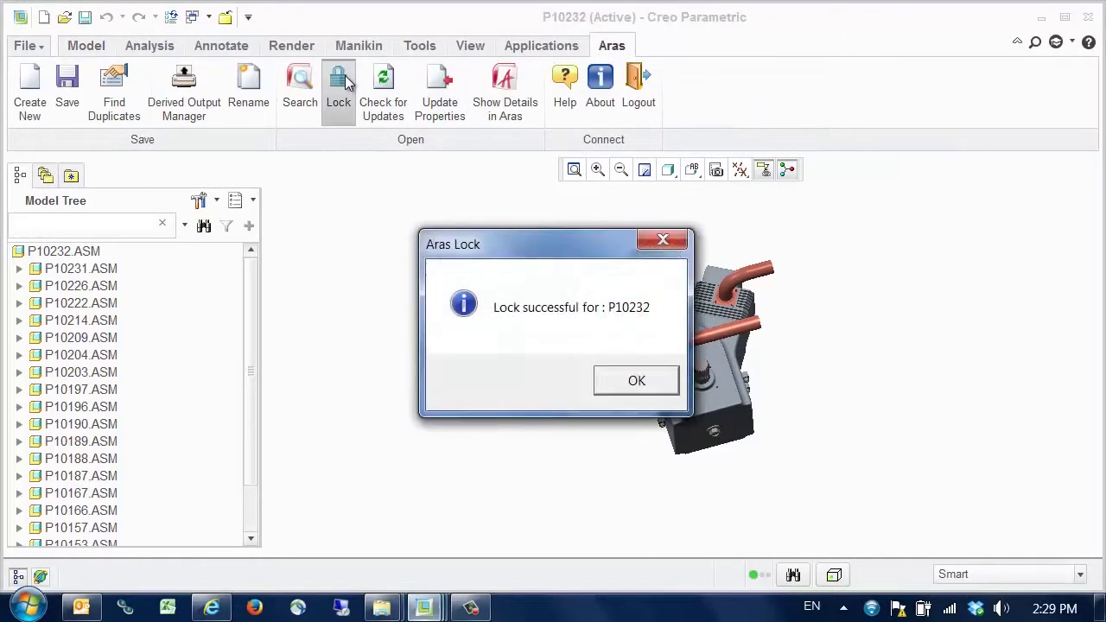
click(634, 381)
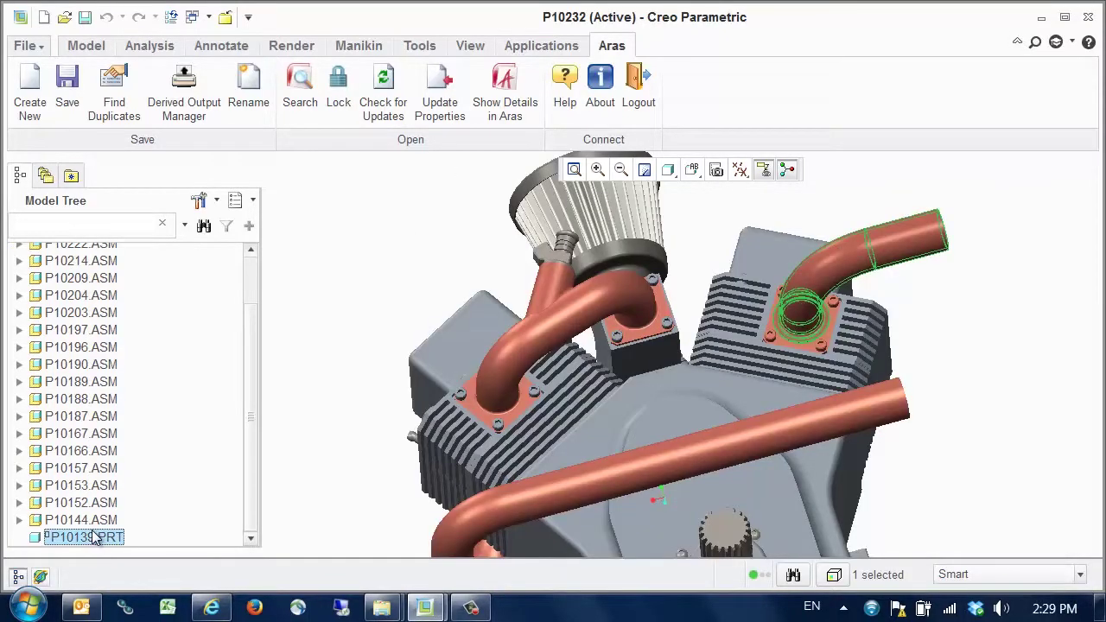
right_click(95, 537)
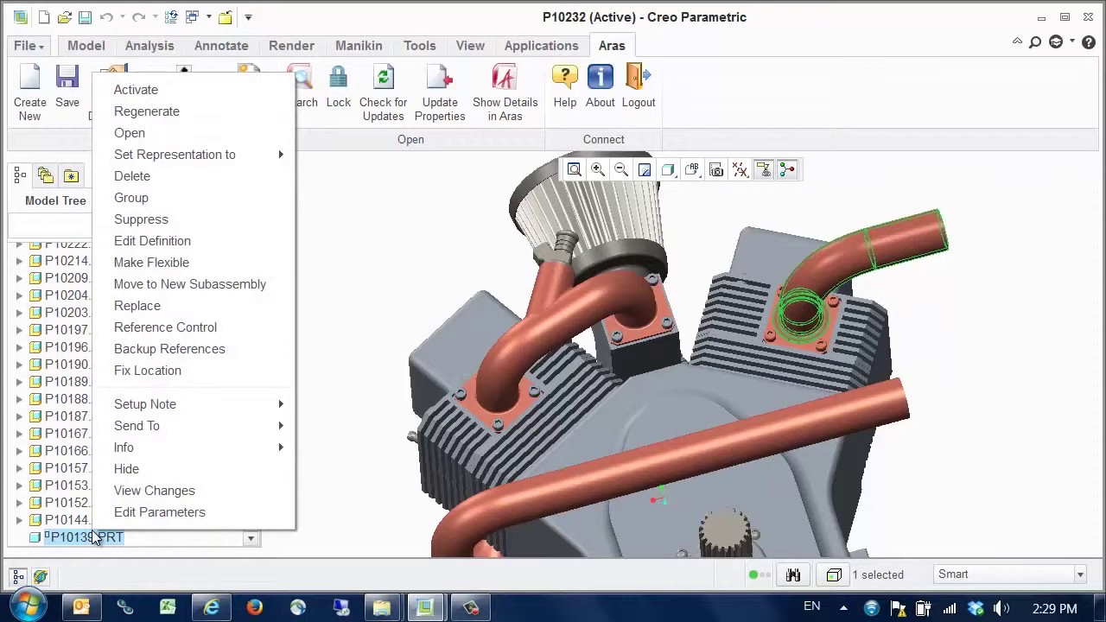
Replace part P10139 with the unrelated component v_twin_pipe_alter3.prt
click(160, 308)
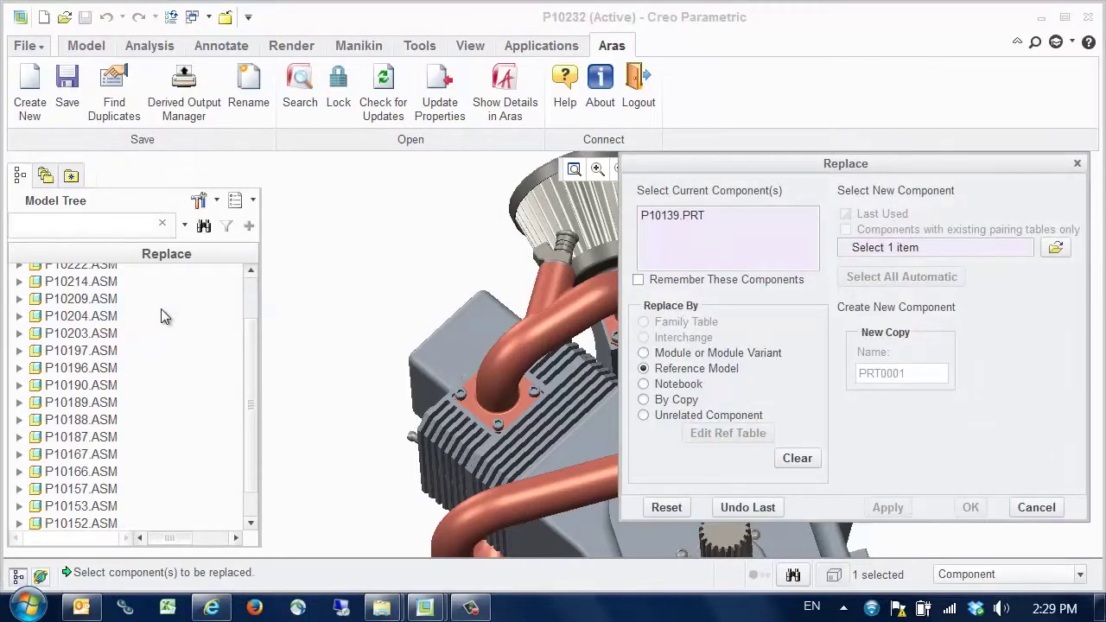
click(640, 415)
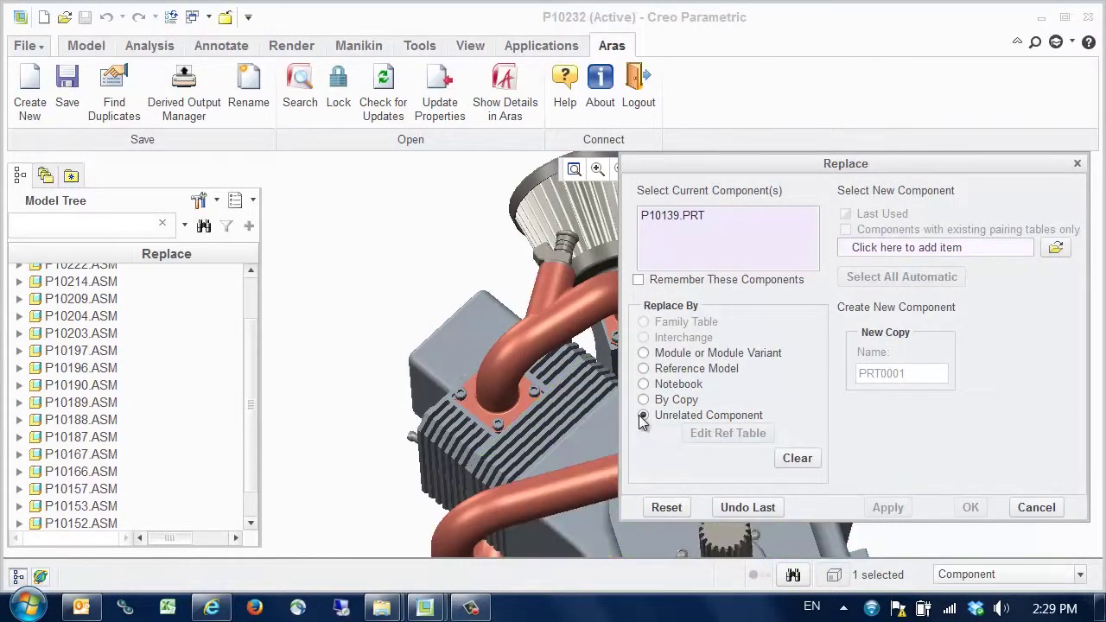
click(1055, 249)
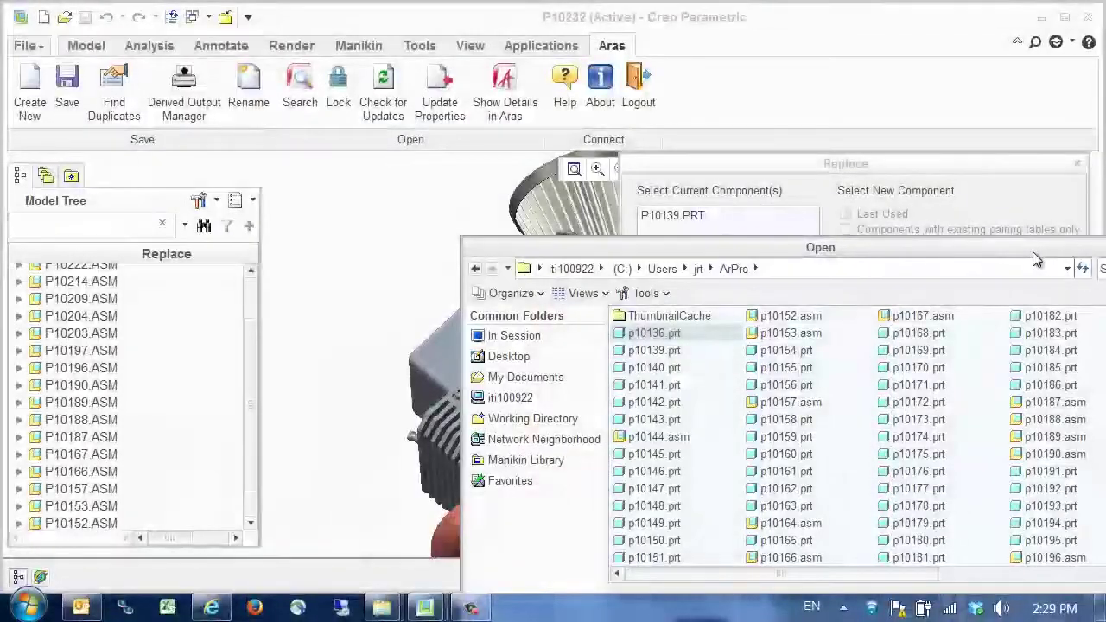
drag(1032, 251, 732, 73)
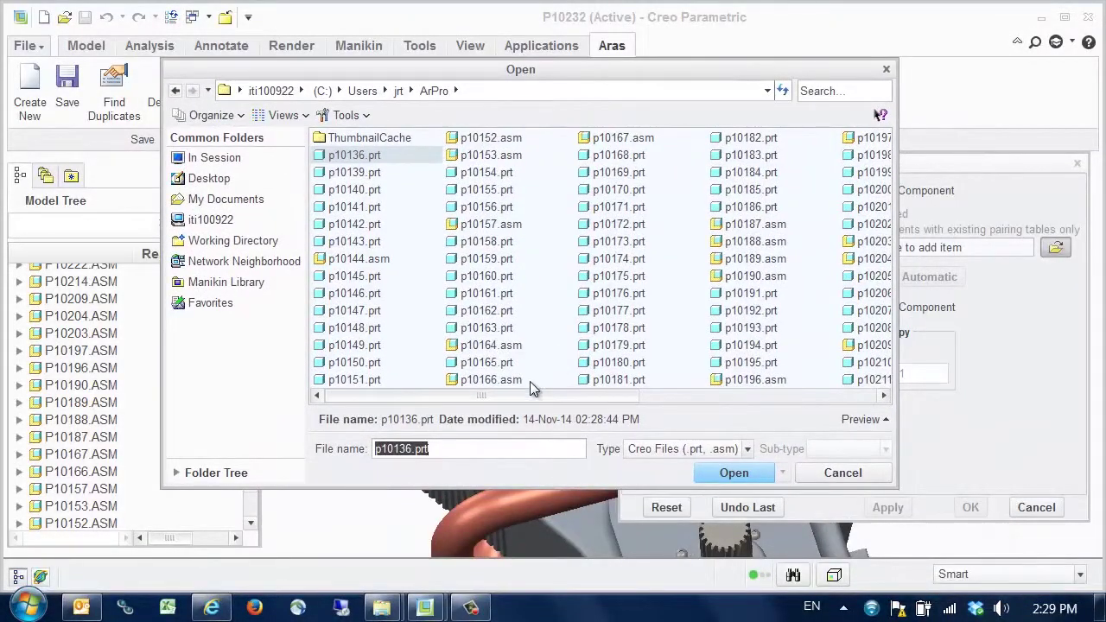
drag(529, 393, 856, 398)
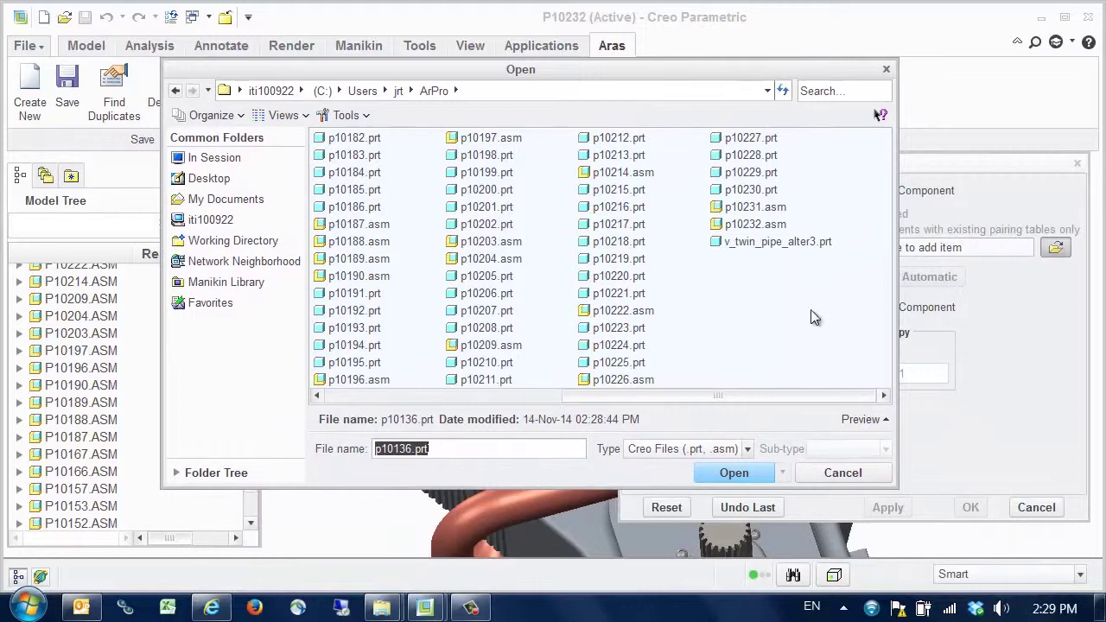
double_click(781, 241)
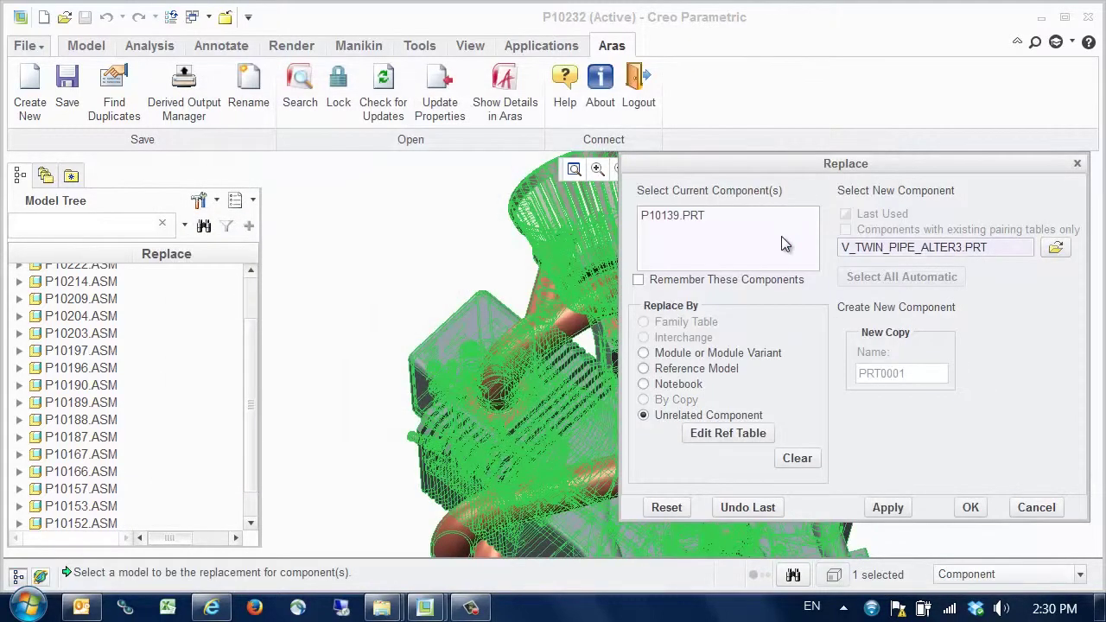
click(969, 508)
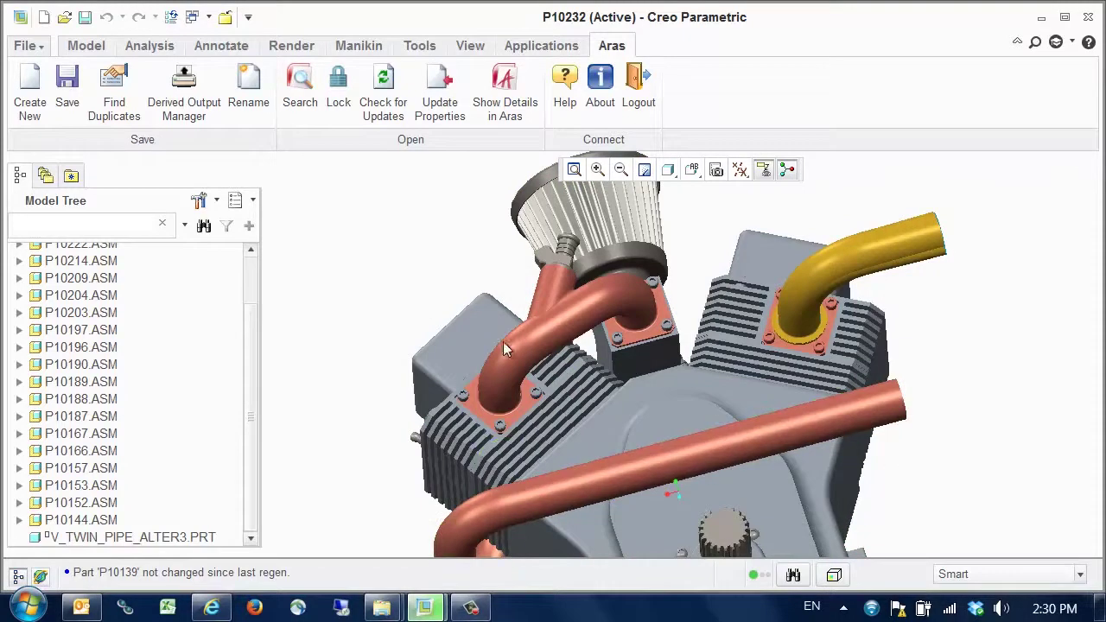
Switch to P10232_DRW, show parts-table item 20 V_TWIN_PIPE_ALTERNATIVE3, and save the drawing
click(192, 17)
click(198, 48)
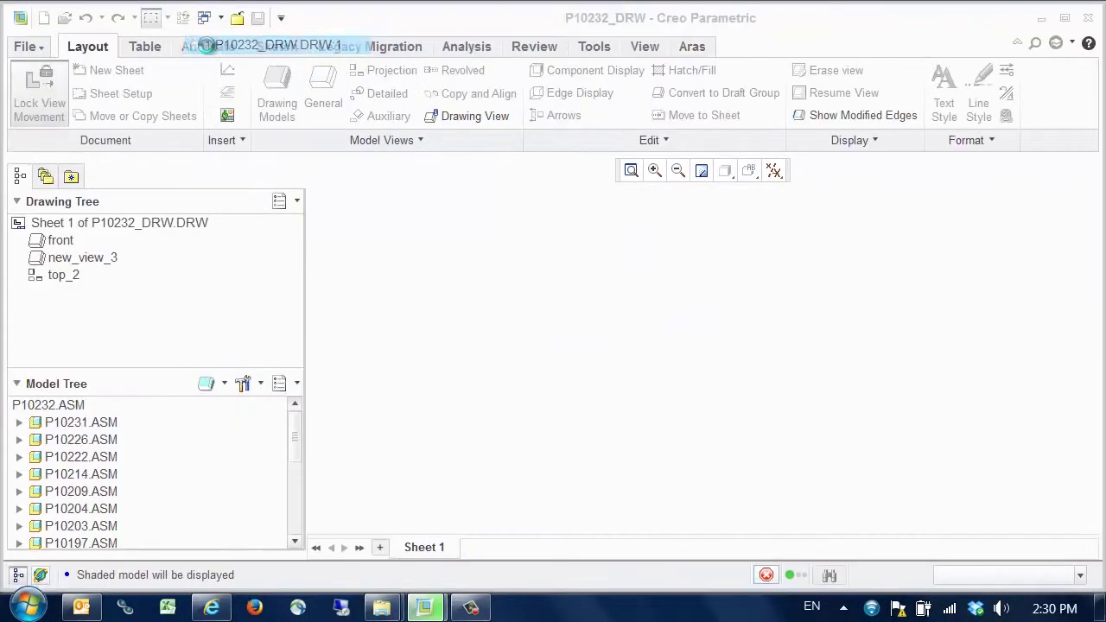
scroll(611, 364, down, 4)
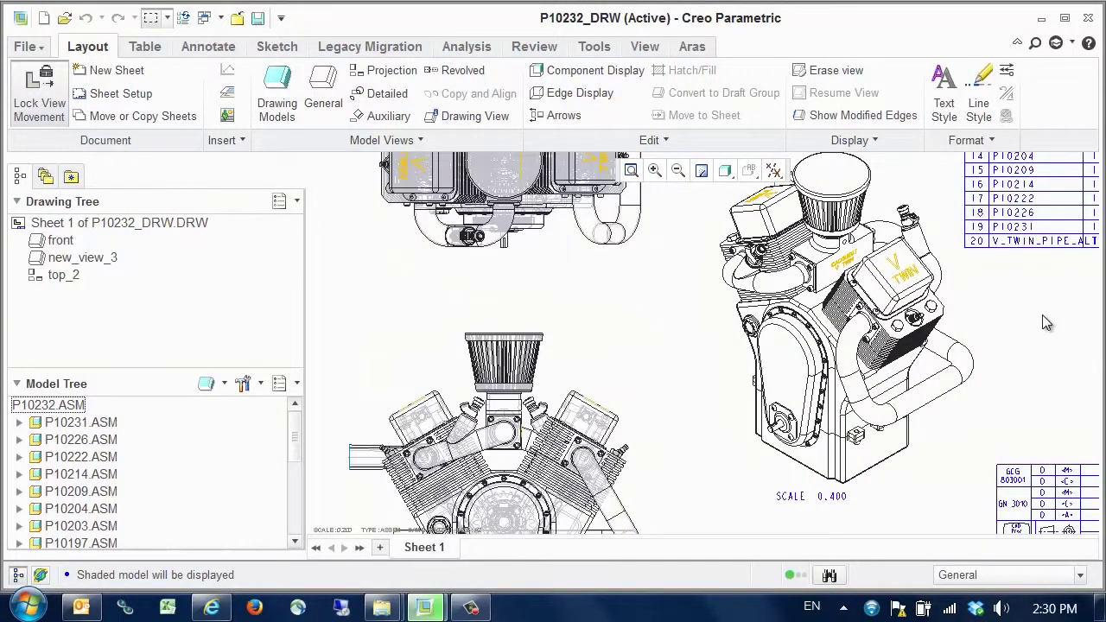
middle_drag(1042, 314, 685, 382)
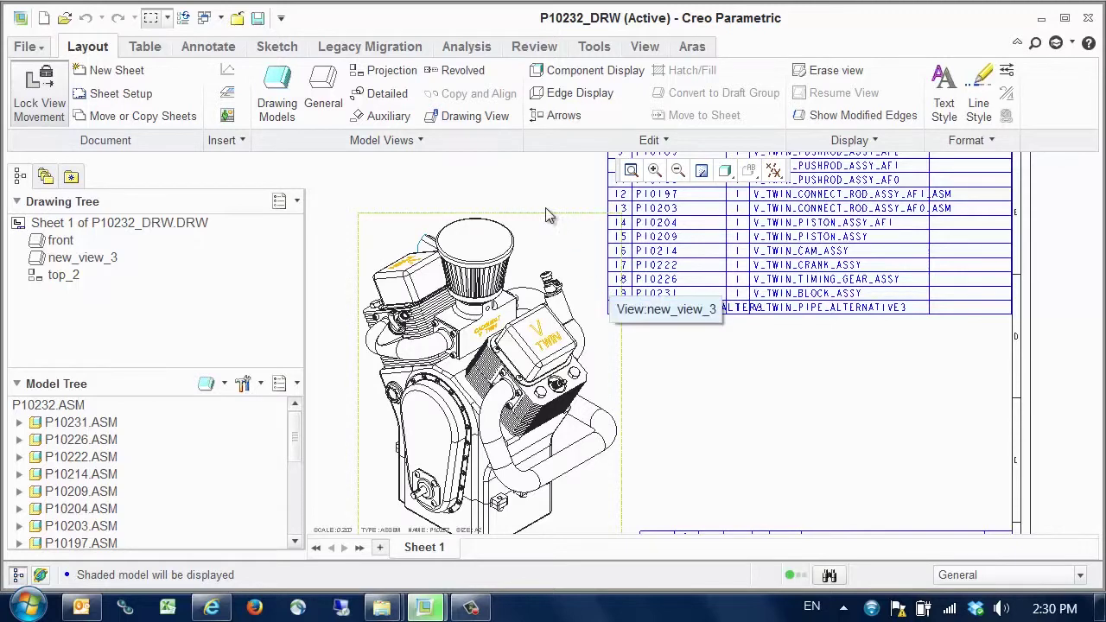
click(258, 19)
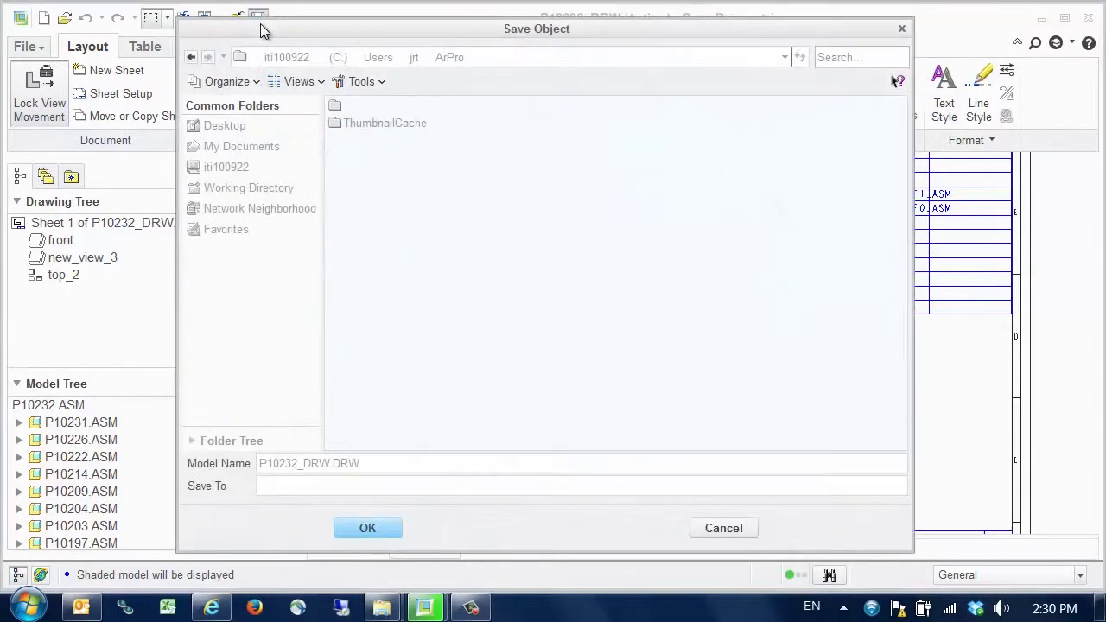
click(382, 533)
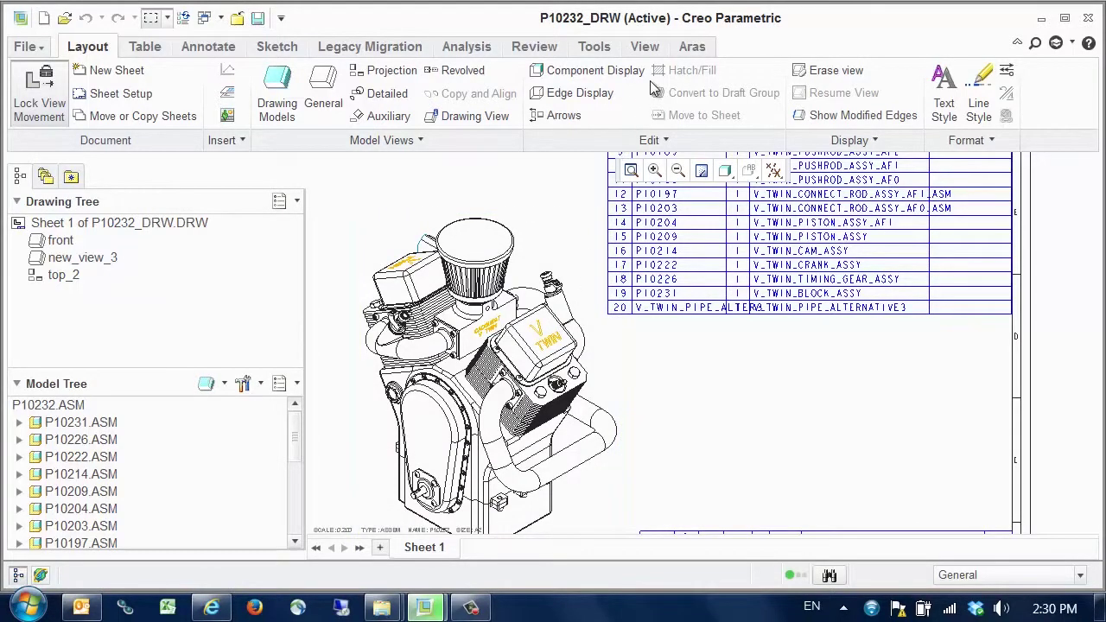
Open the Aras Save dialog and register V_TWIN_PIPE_ALTER3 with generated number P10233
click(697, 46)
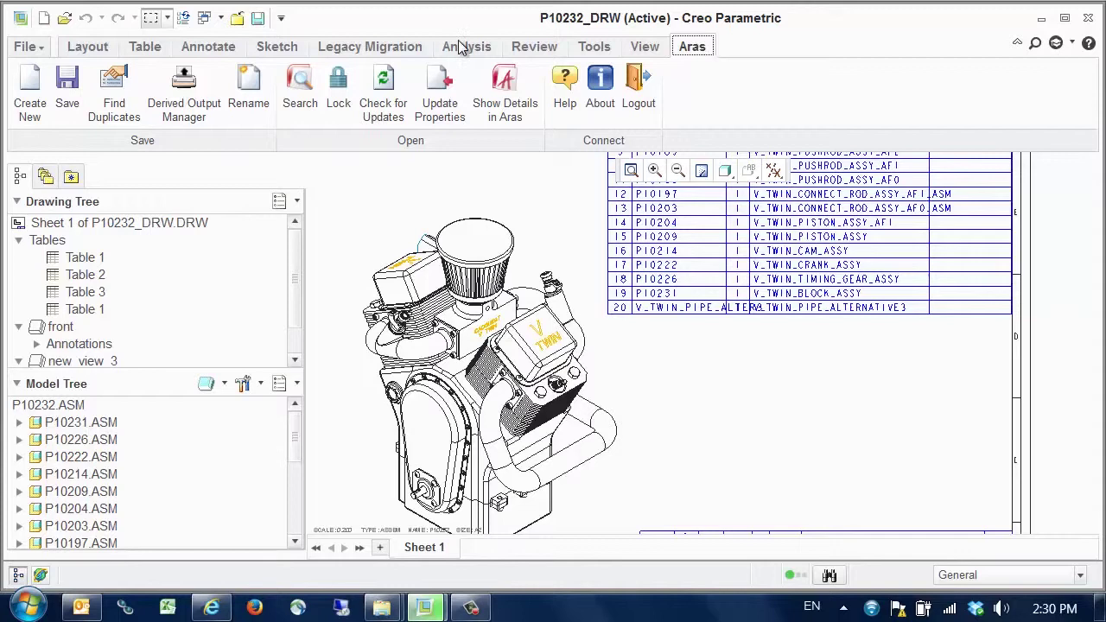
click(67, 82)
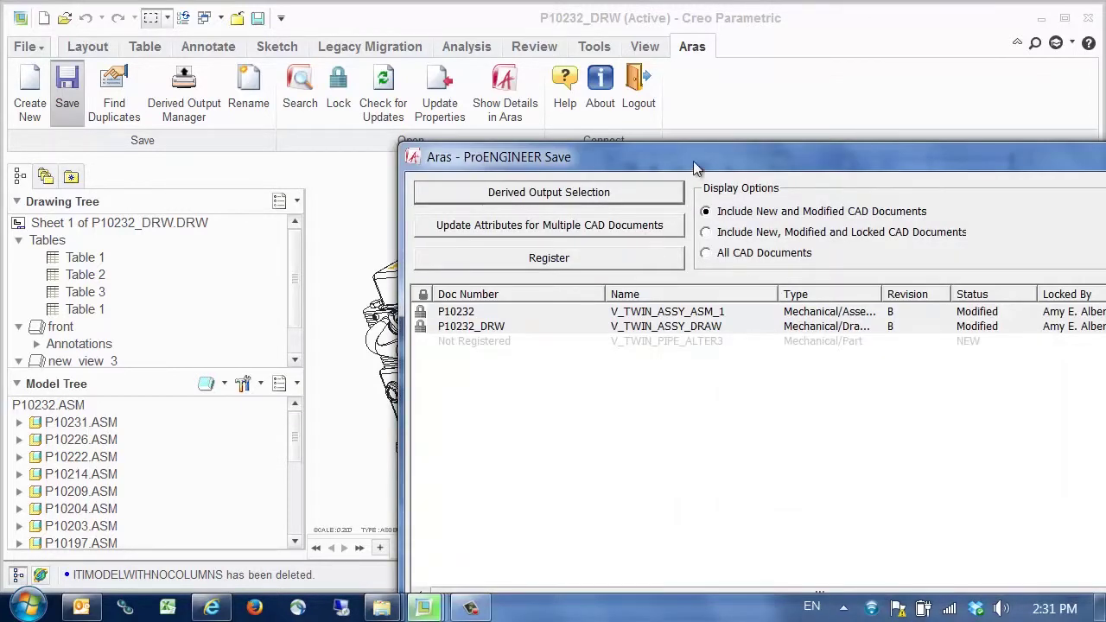
drag(693, 159, 393, 24)
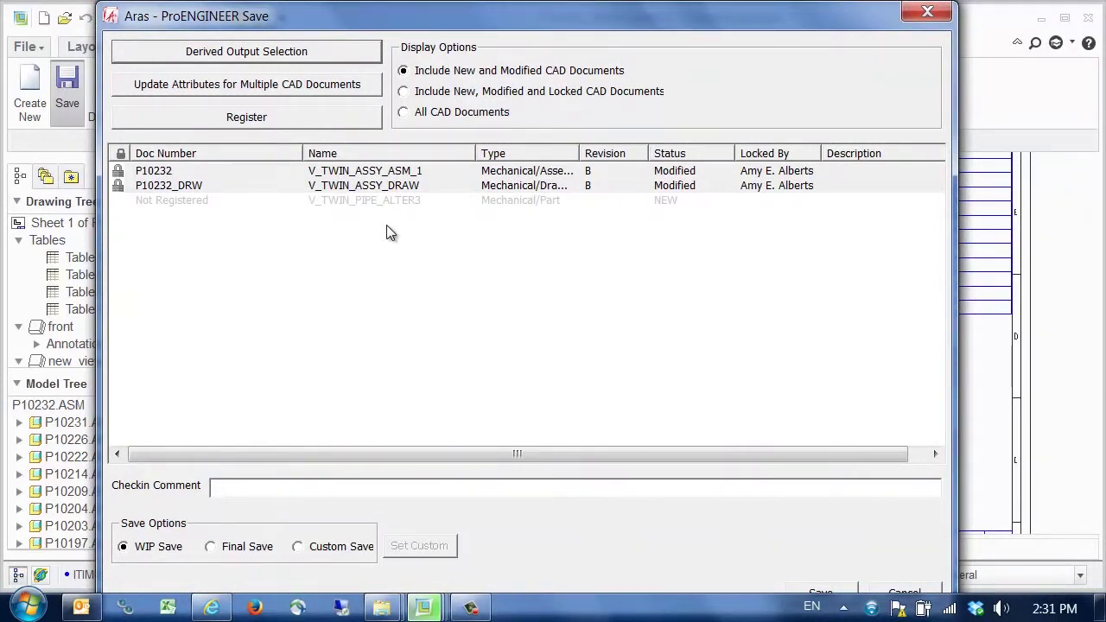
click(270, 119)
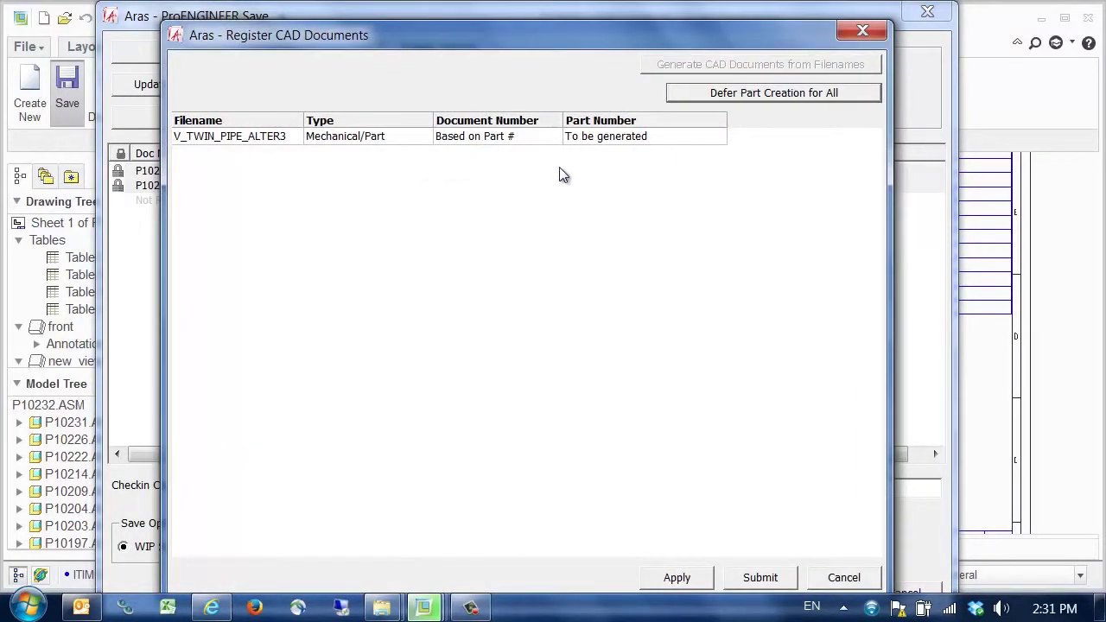
click(687, 585)
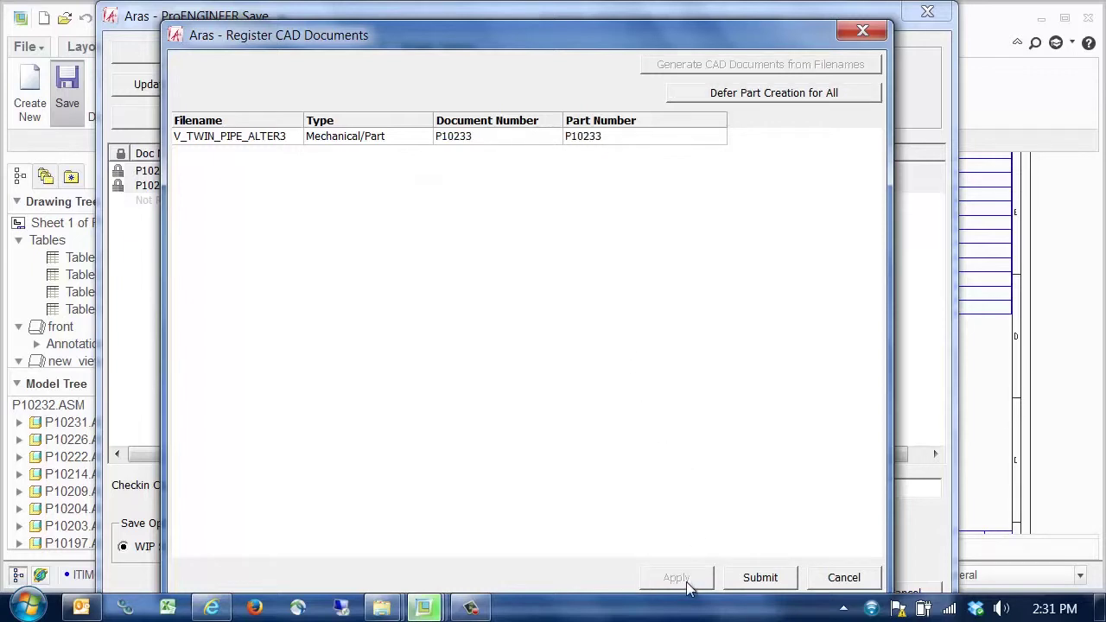
click(760, 577)
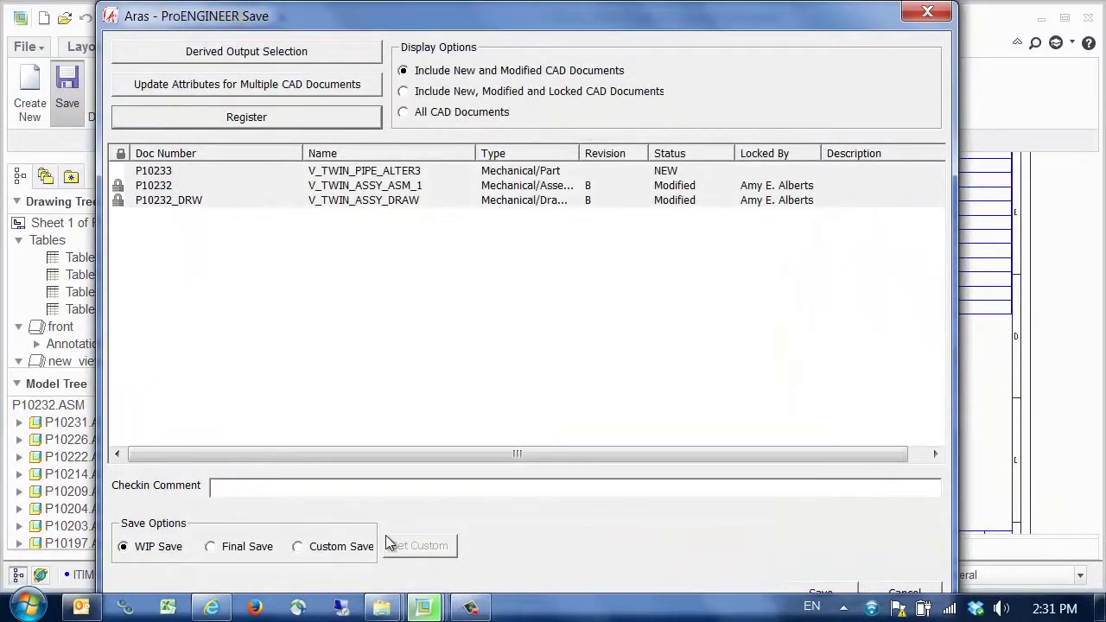
Check in P10232_DRW (B.3), P10232 (B.4) and P10233 (A.1) using Custom Save settings
click(334, 547)
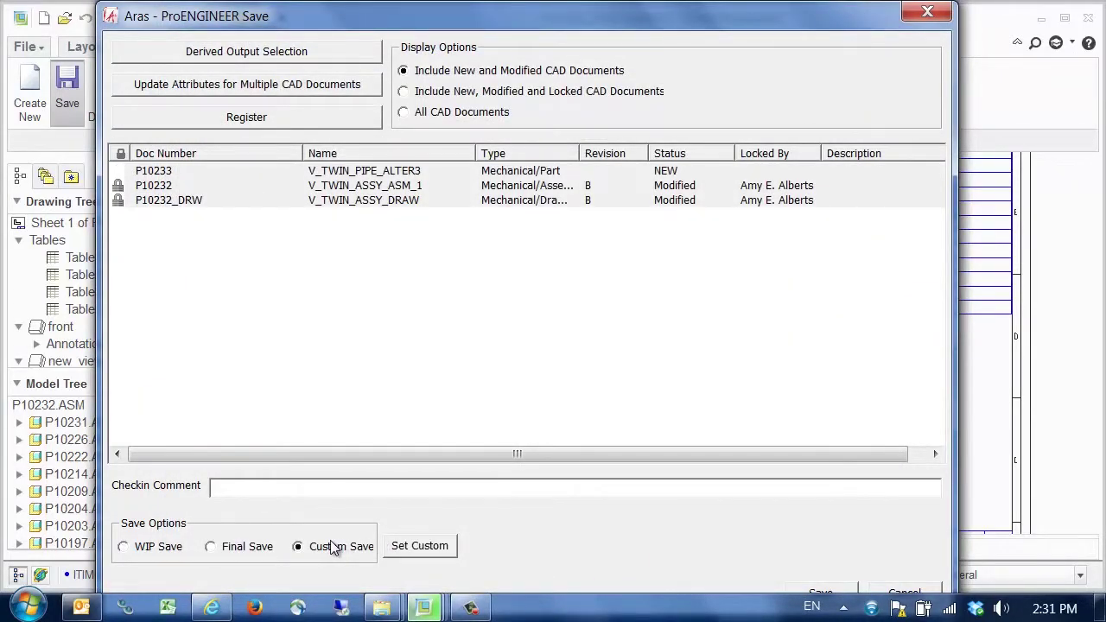
click(414, 550)
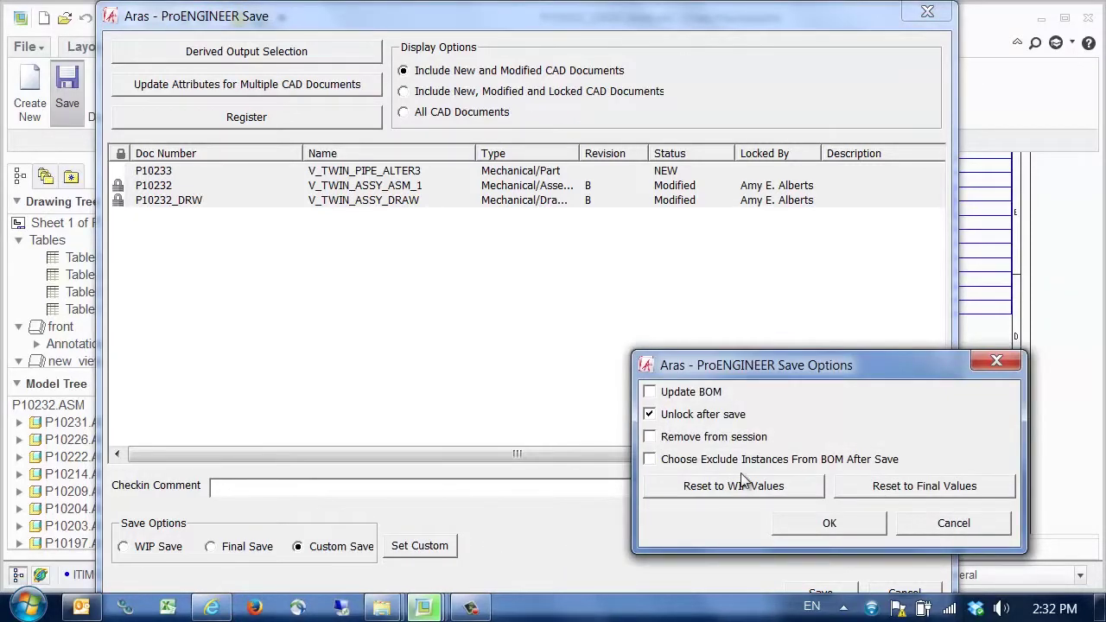
click(803, 519)
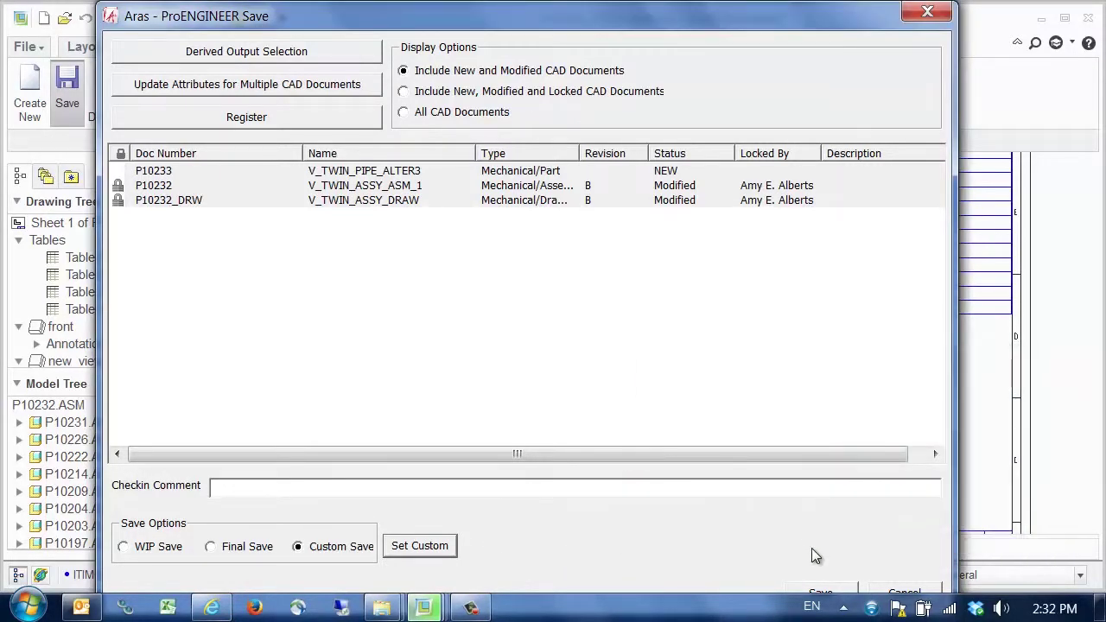
click(826, 594)
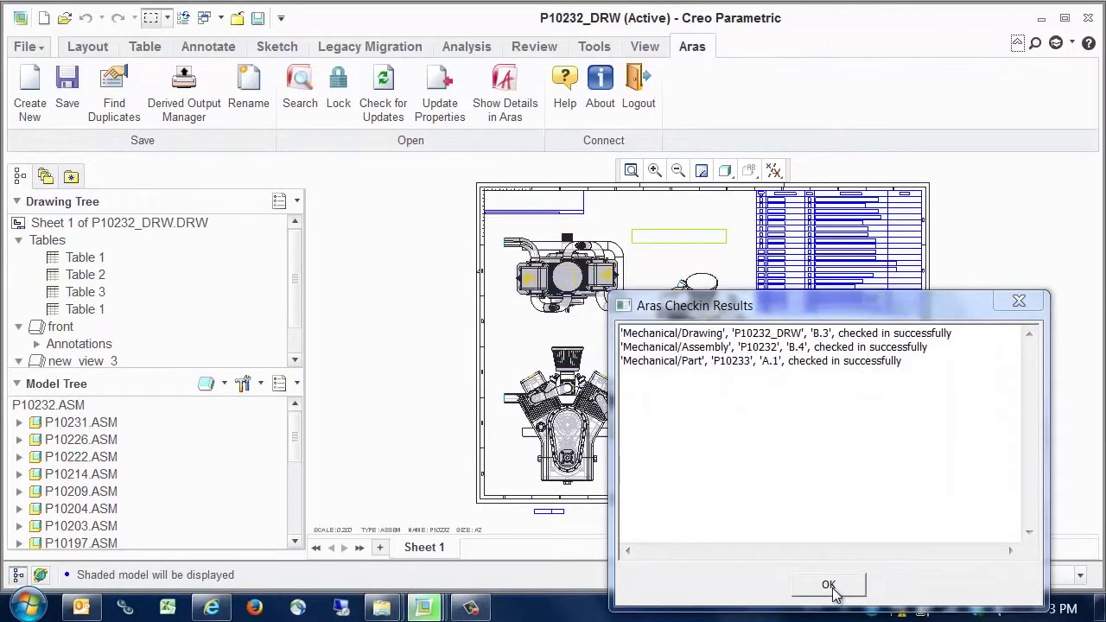
Close the Checkin Results and view parts-table row 20 now reading P10233
click(828, 585)
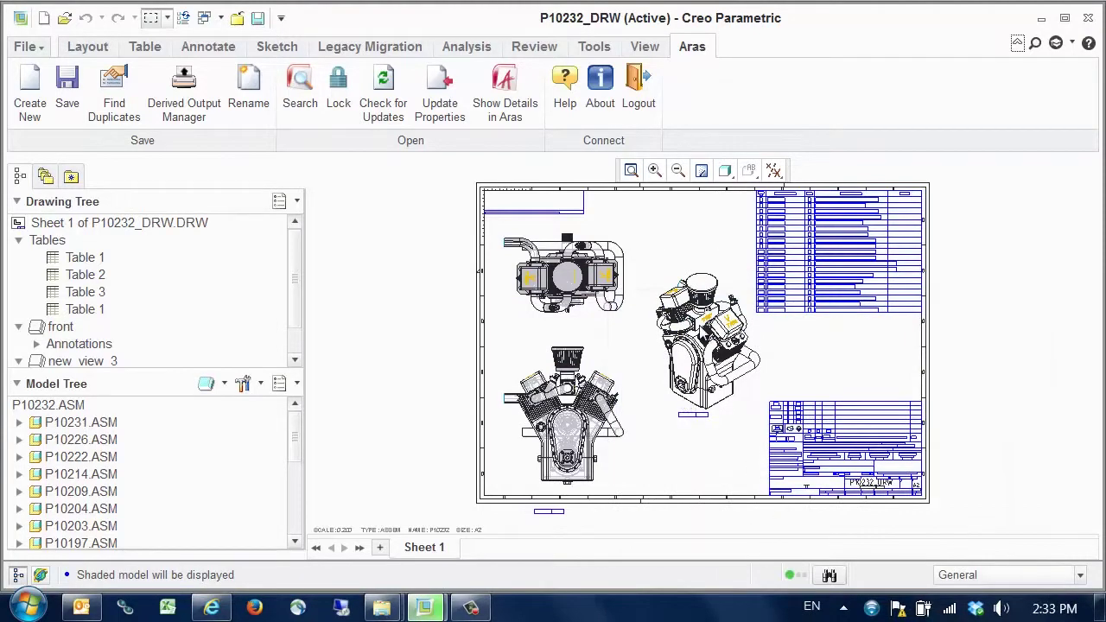
scroll(697, 332, up, 5)
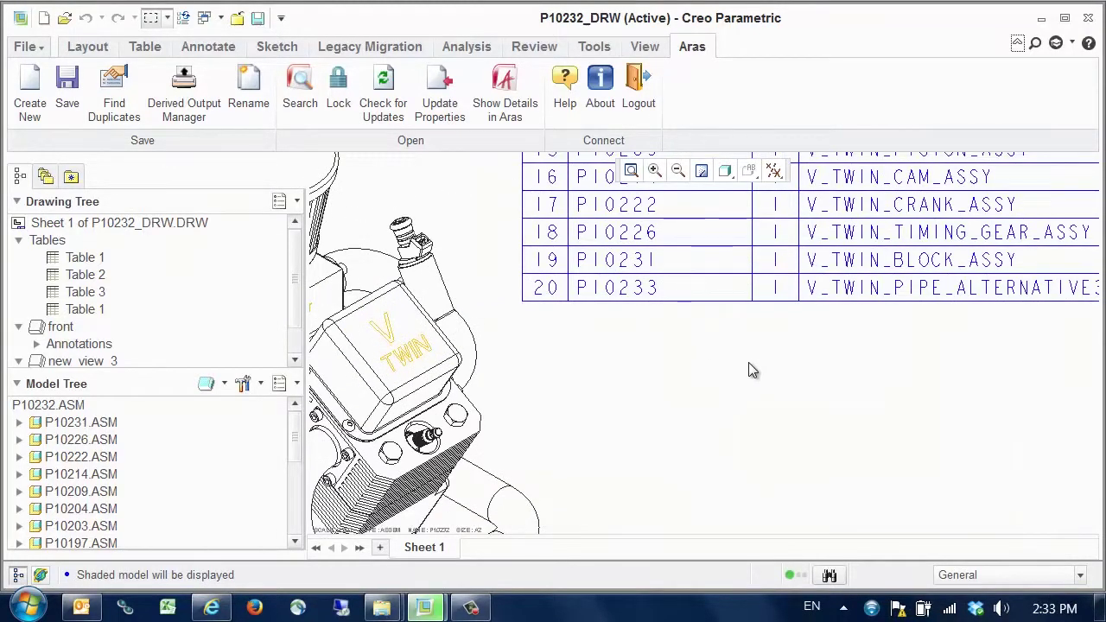
mouse_move(749, 364)
middle_down()
mouse_move(530, 388)
mouse_move(514, 393)
mouse_move(521, 399)
middle_up()
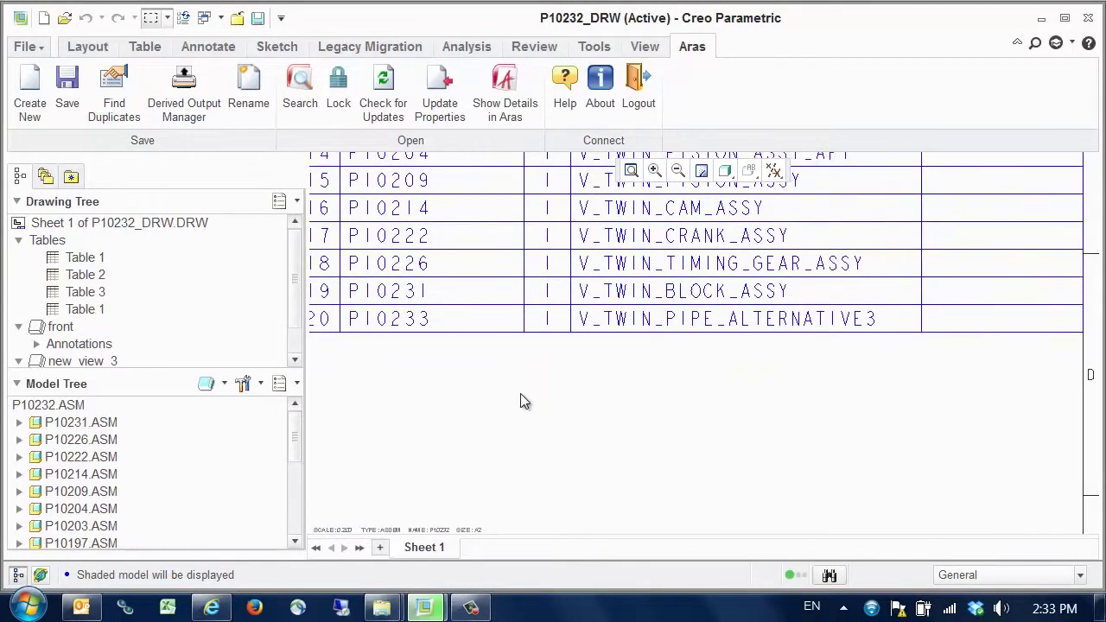
Show P10232_DRW's details in Aras and bring its CAD Document window forward
click(505, 80)
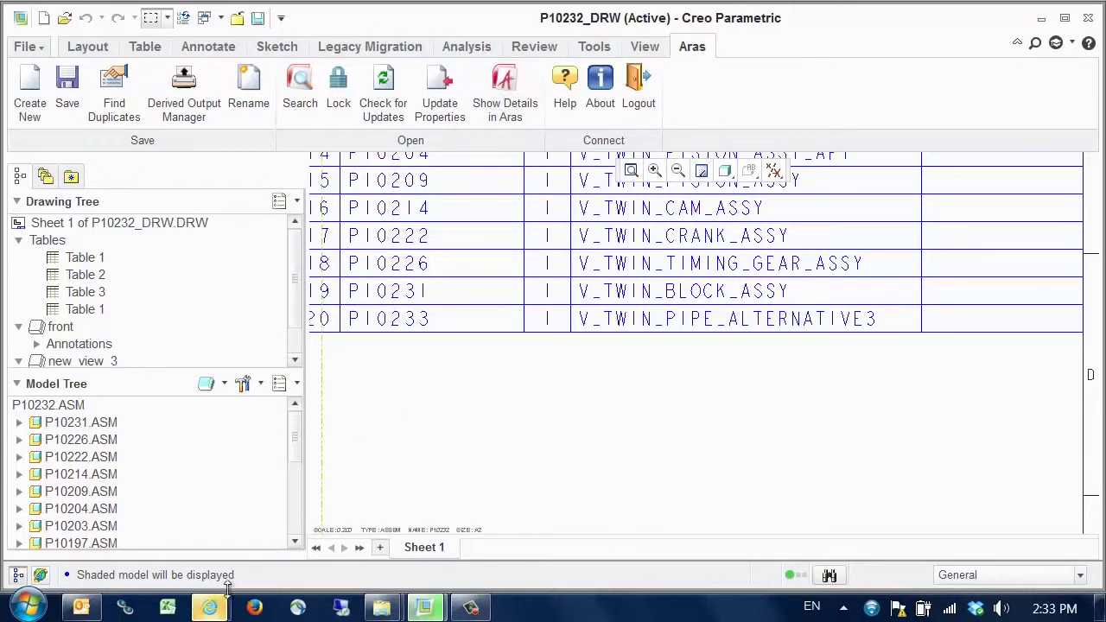
mouse_move(211, 605)
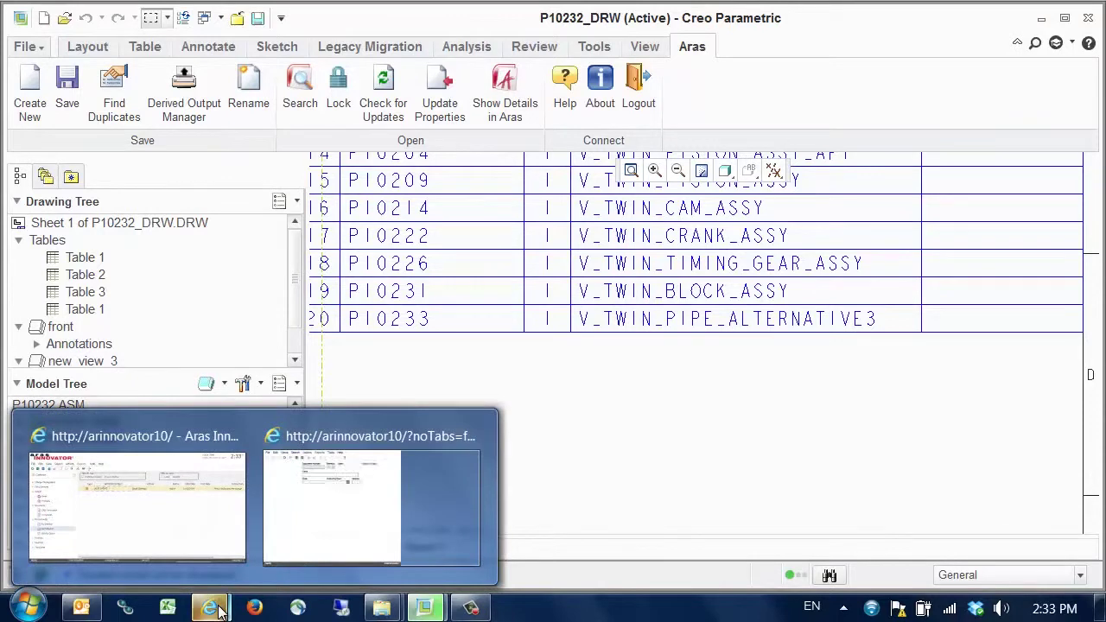
click(294, 546)
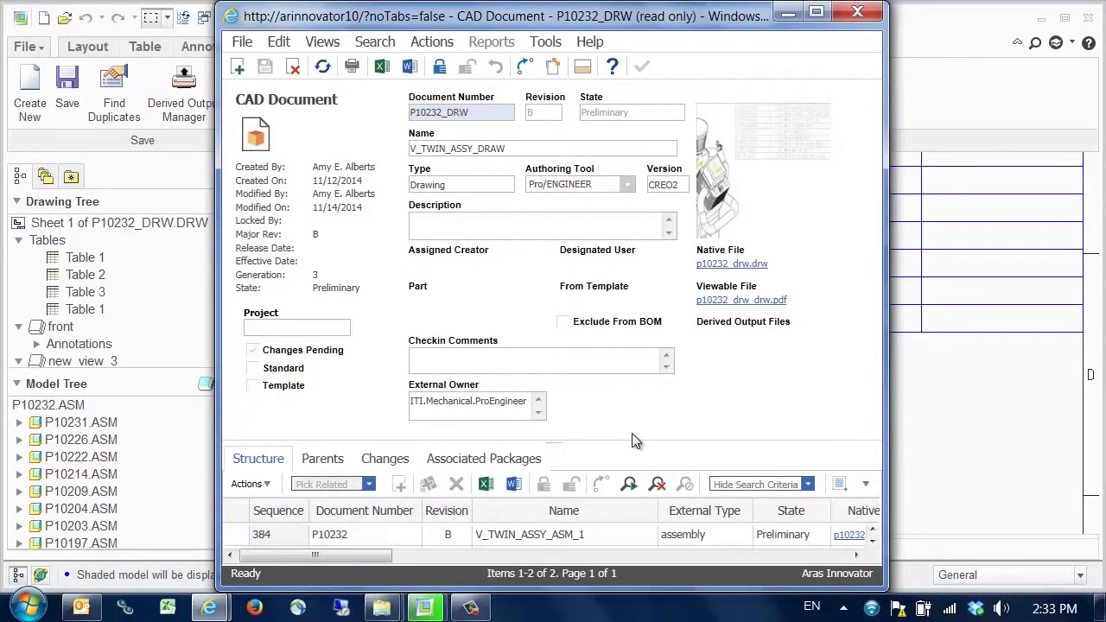
Open the V_TWIN_ASSY_ASM_1 assembly's CAD Document from the Structure tab and close the drawing's window
click(507, 536)
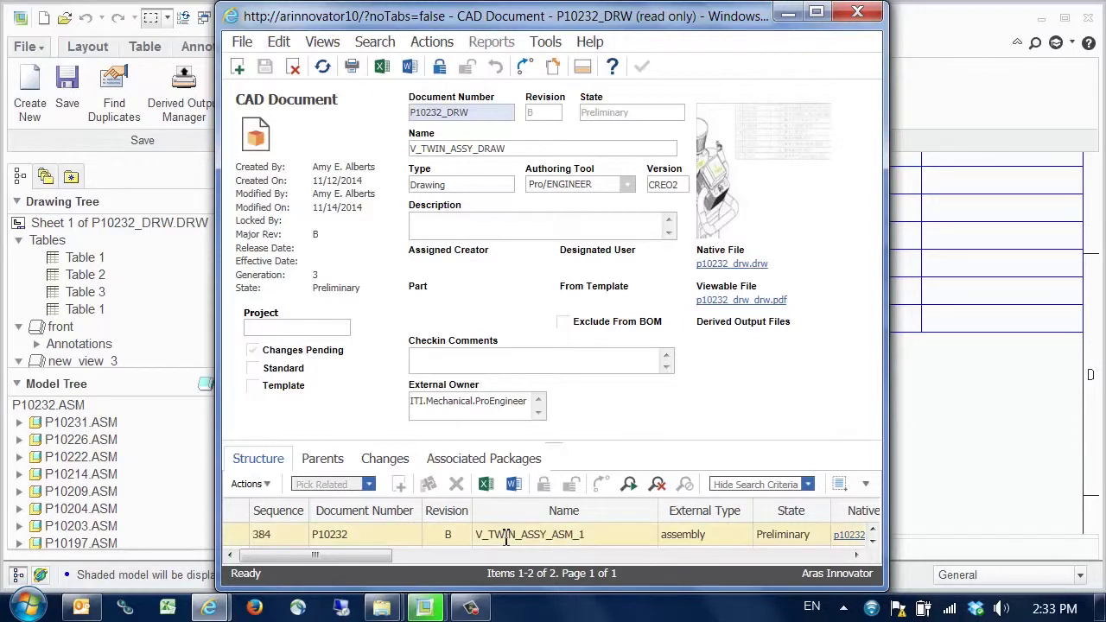
right_click(507, 536)
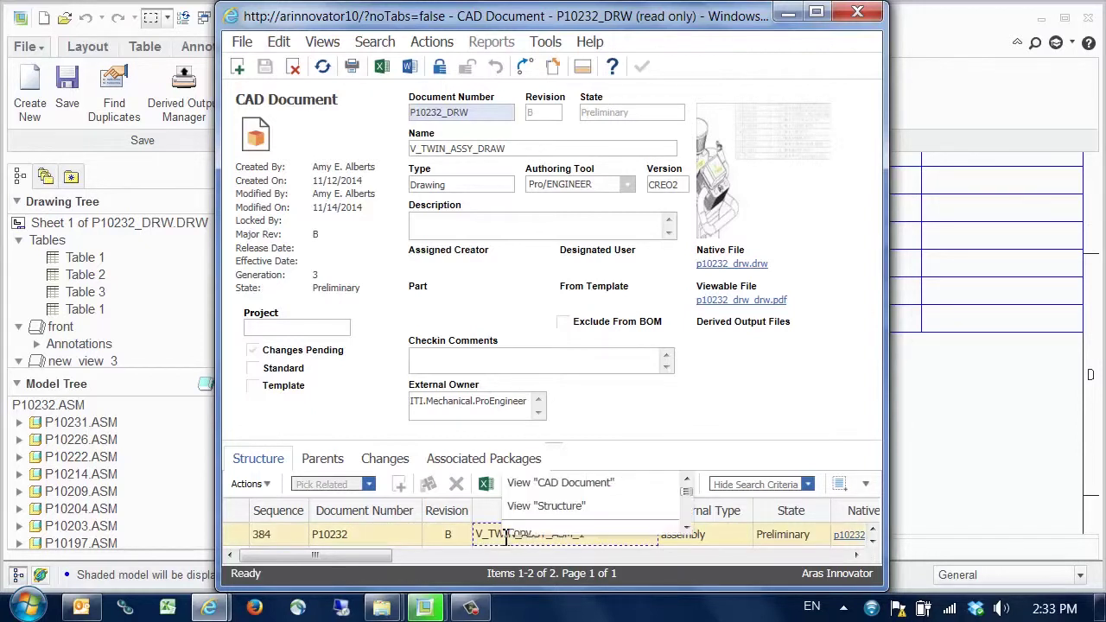
click(525, 488)
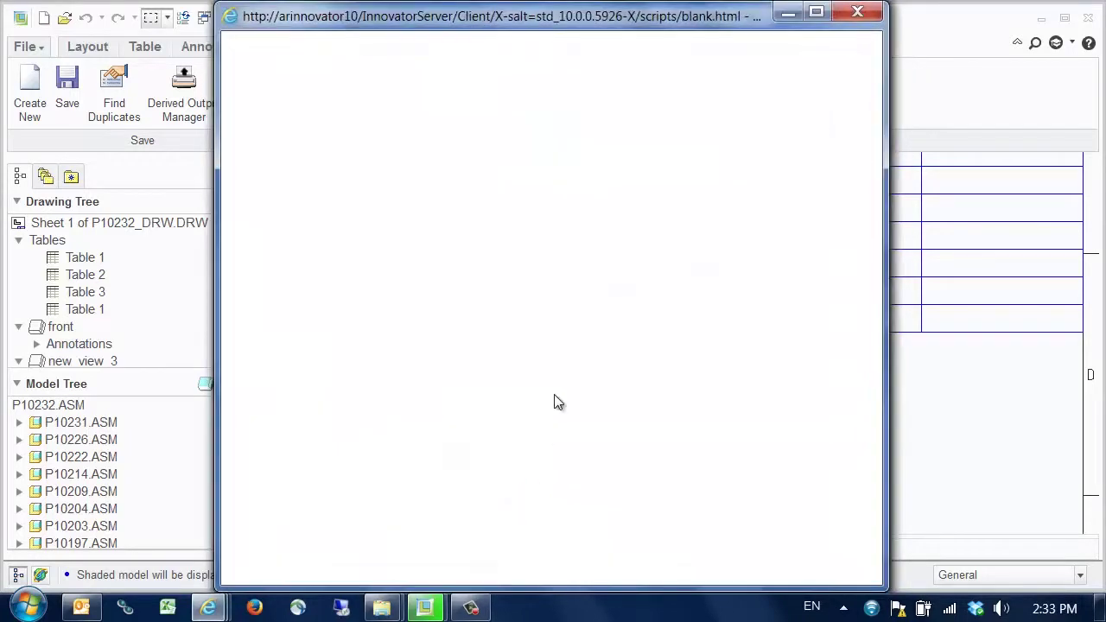
drag(669, 20, 579, 22)
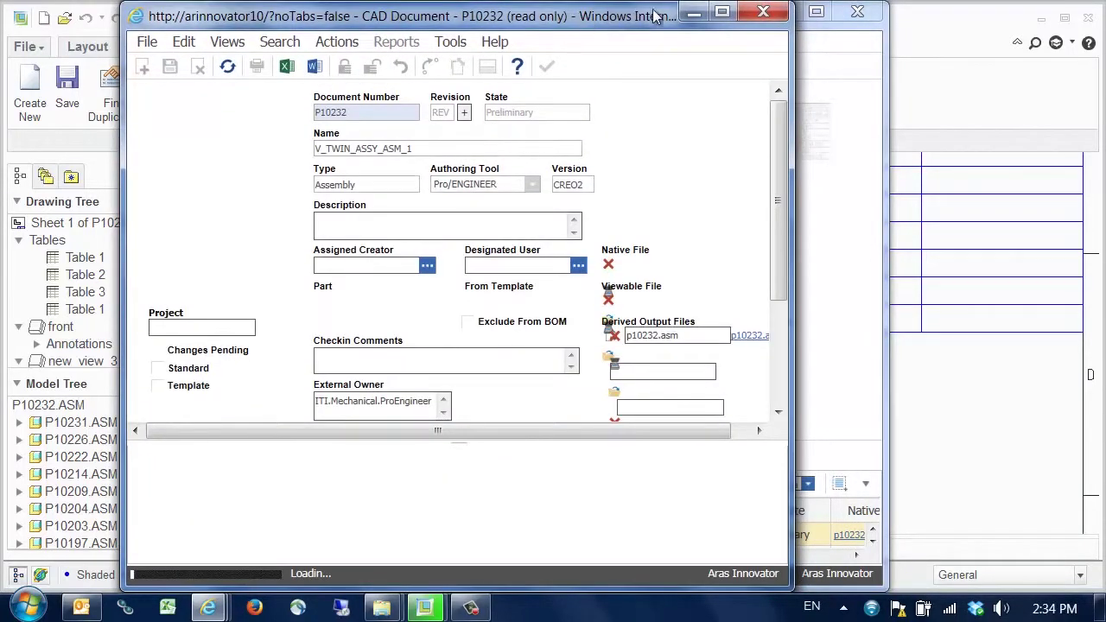
click(858, 12)
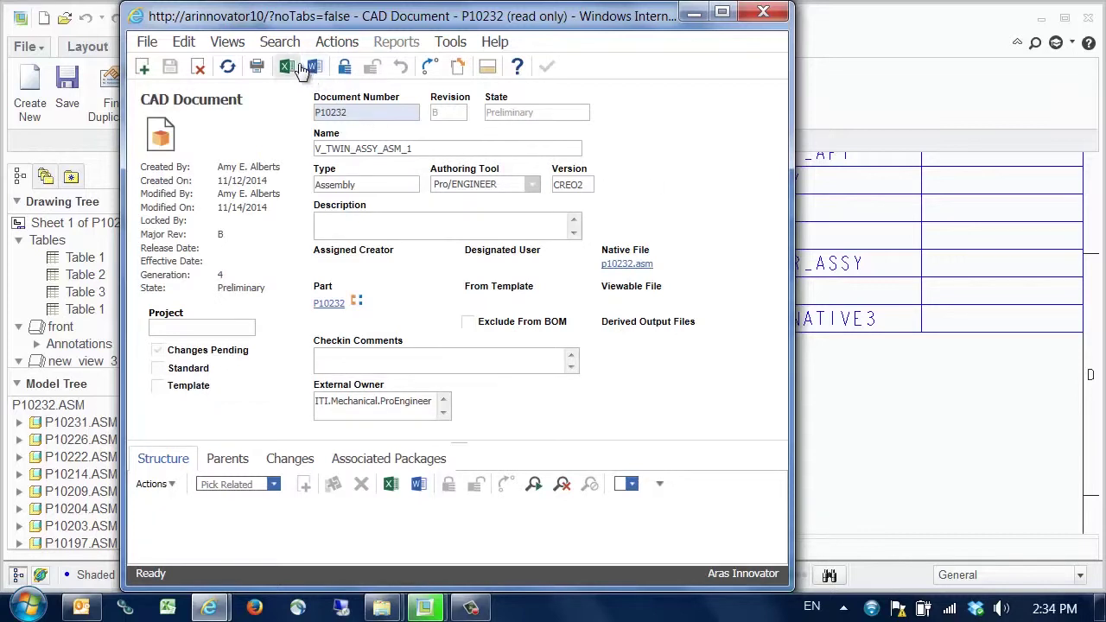
click(242, 48)
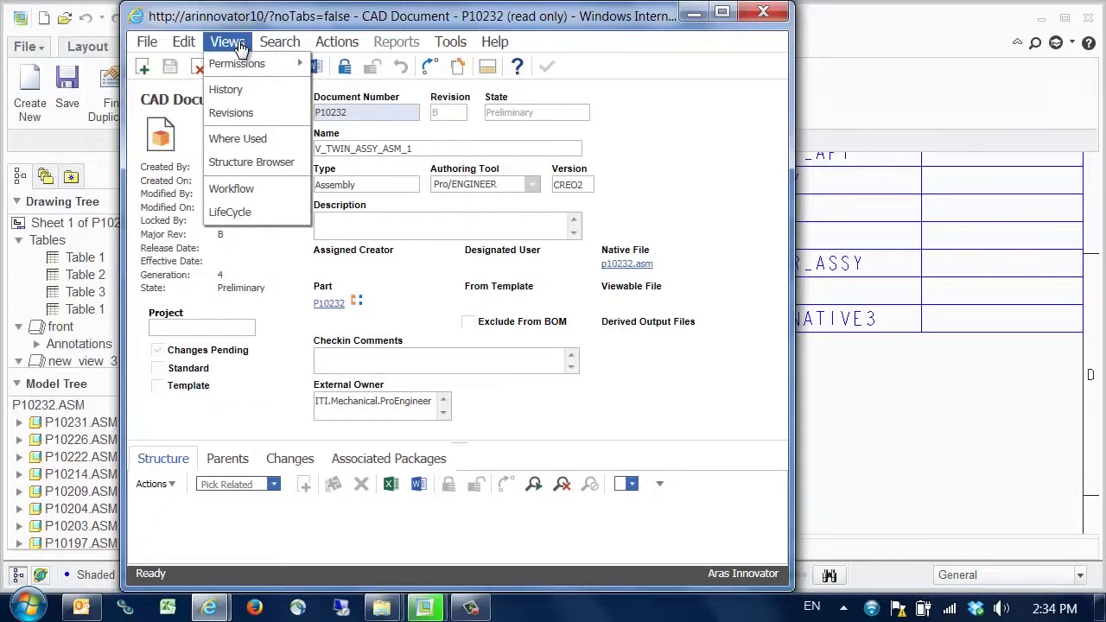
Compare P10232 B.4 with revision A.1, highlighting P10233 added and P10139 removed, then close the comparison
click(250, 163)
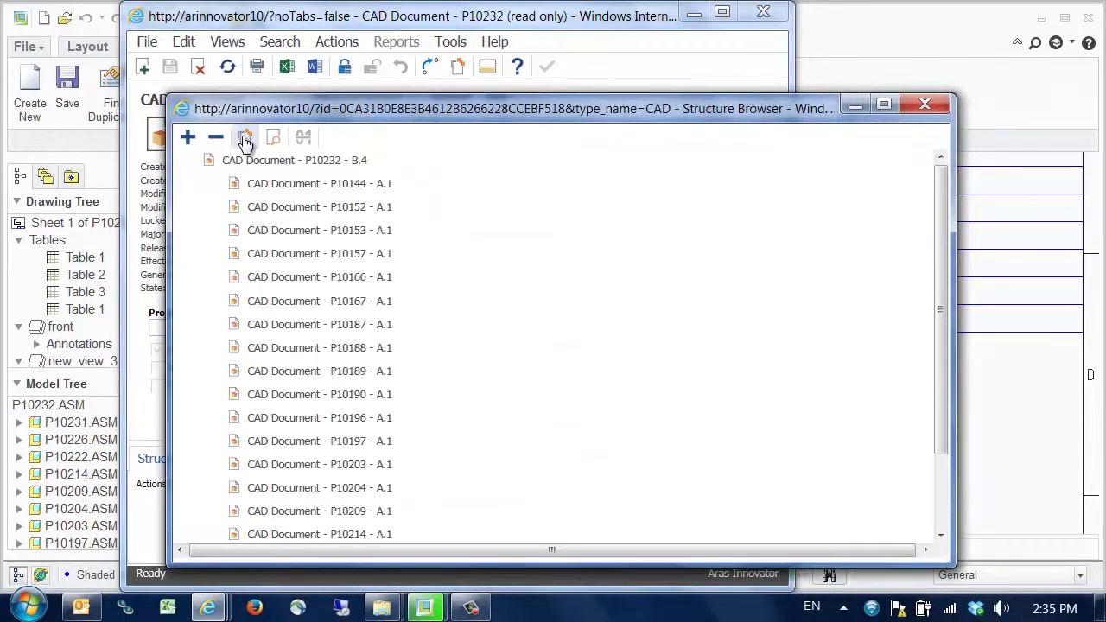
click(245, 139)
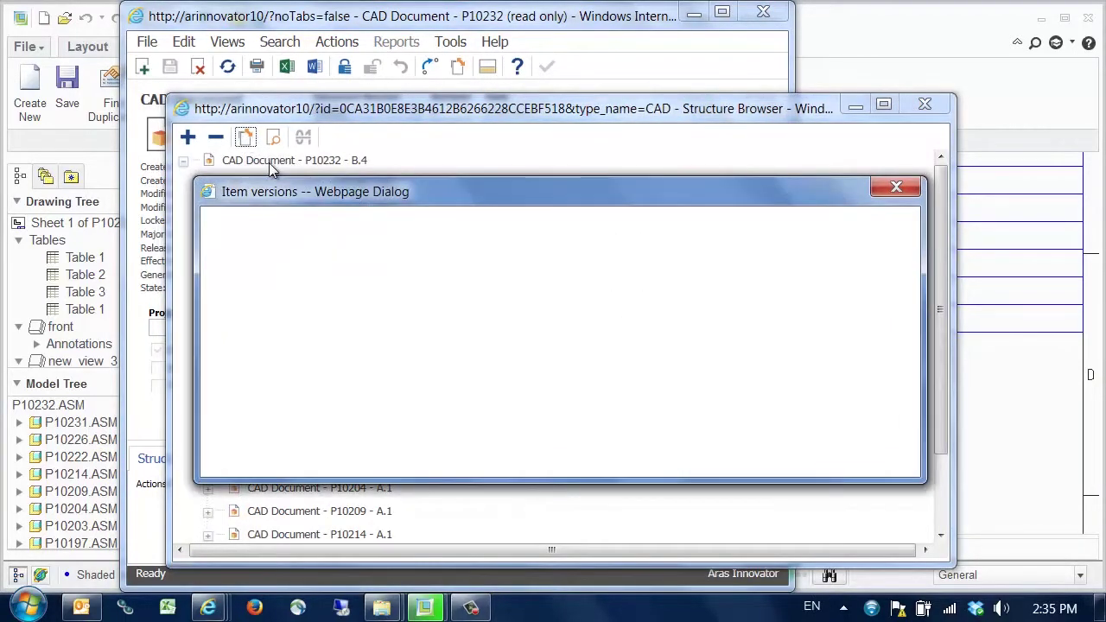
click(274, 239)
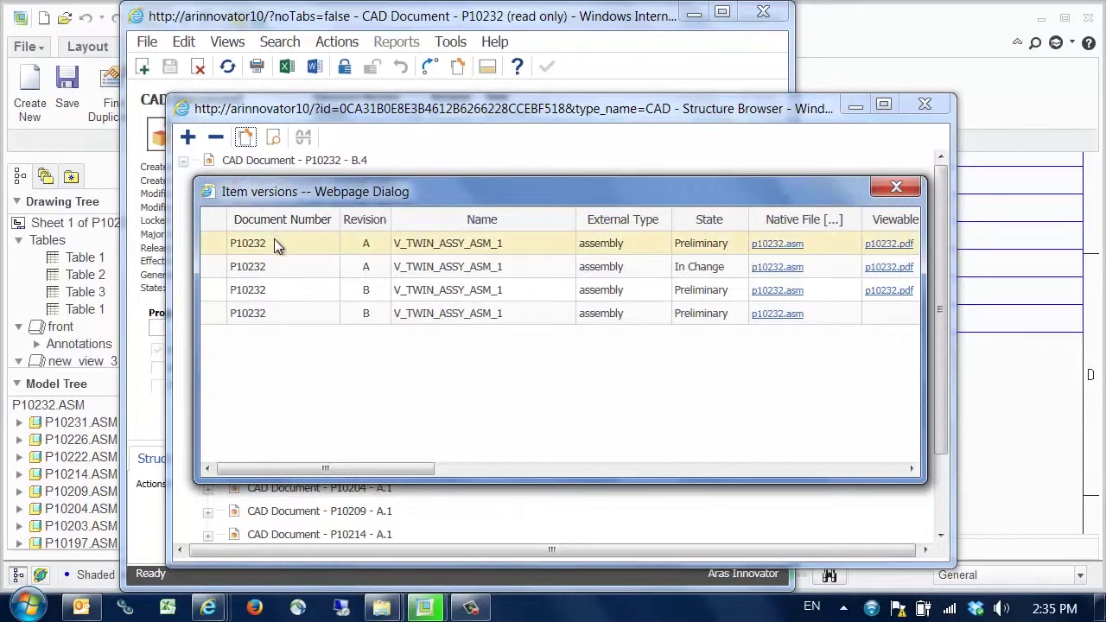
double_click(276, 244)
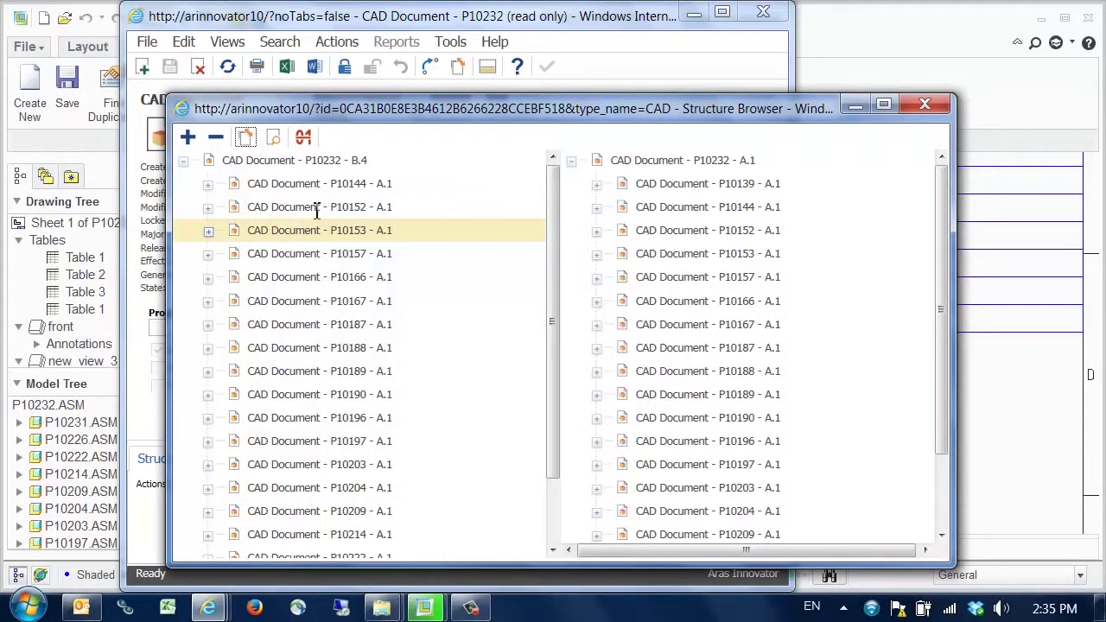
click(302, 137)
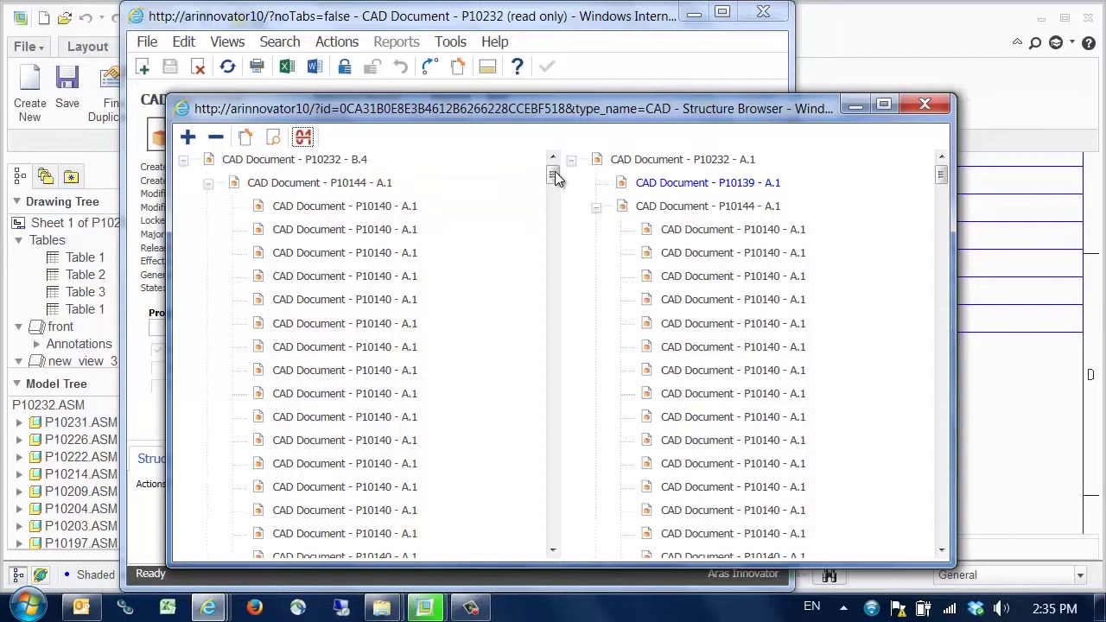
drag(554, 171, 553, 533)
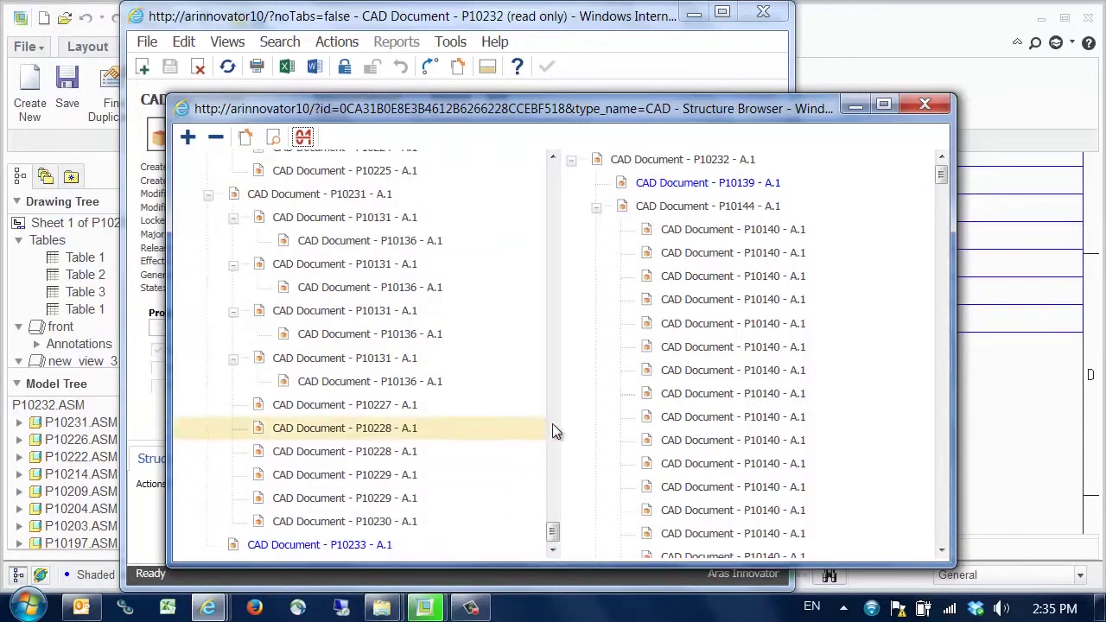
click(924, 105)
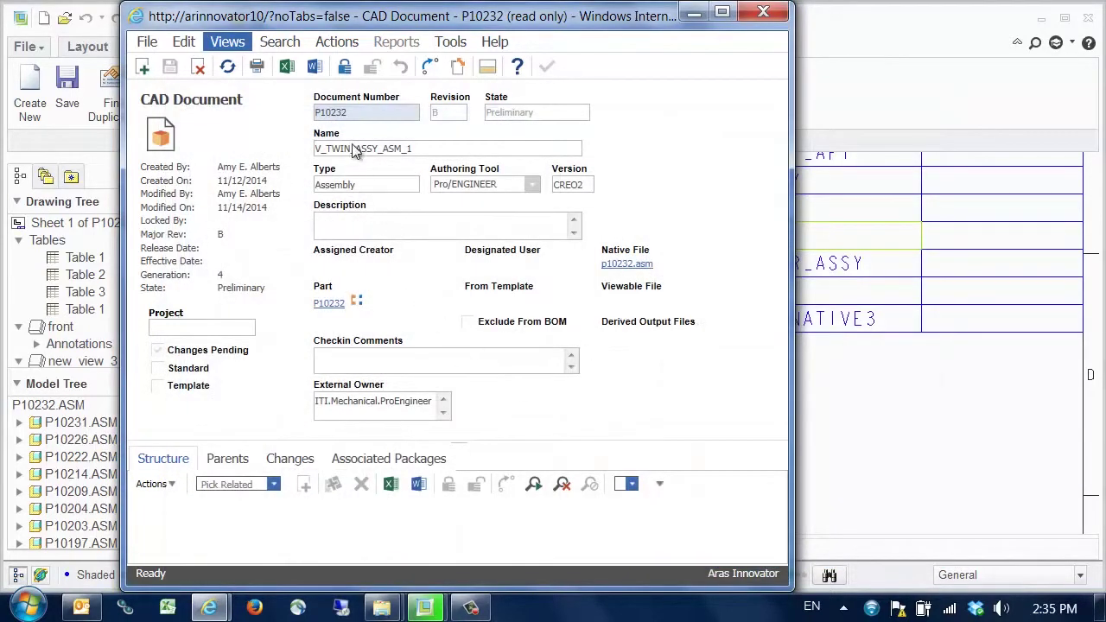
Dismiss the UpdateBOM message, refresh the V_TWIN_ASSY_ASM_1 form, and open linked part P10232
click(335, 45)
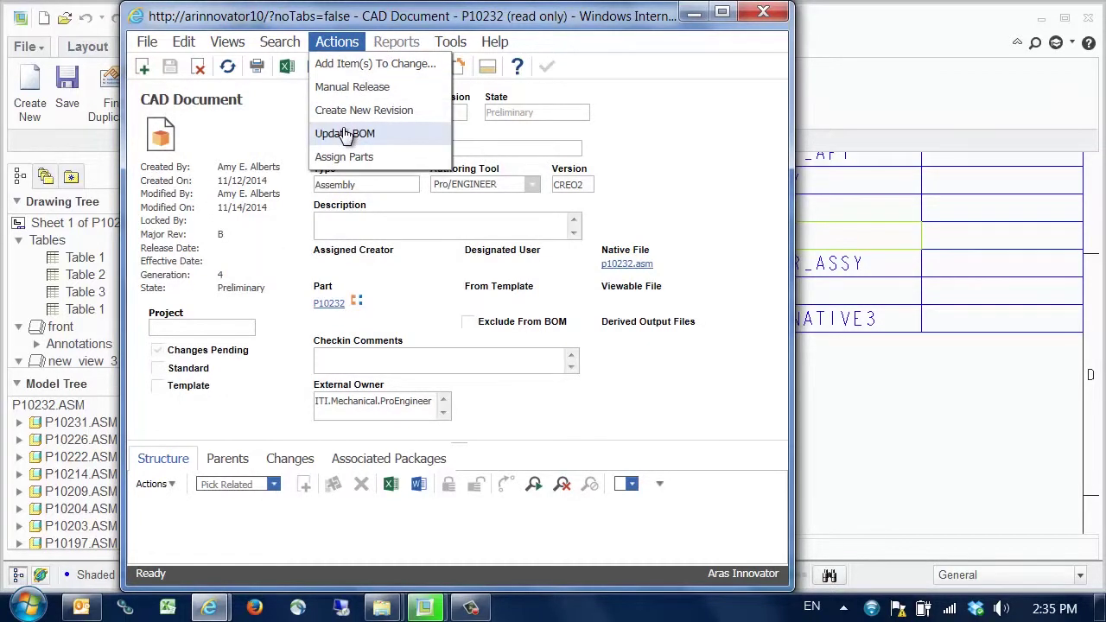
click(392, 212)
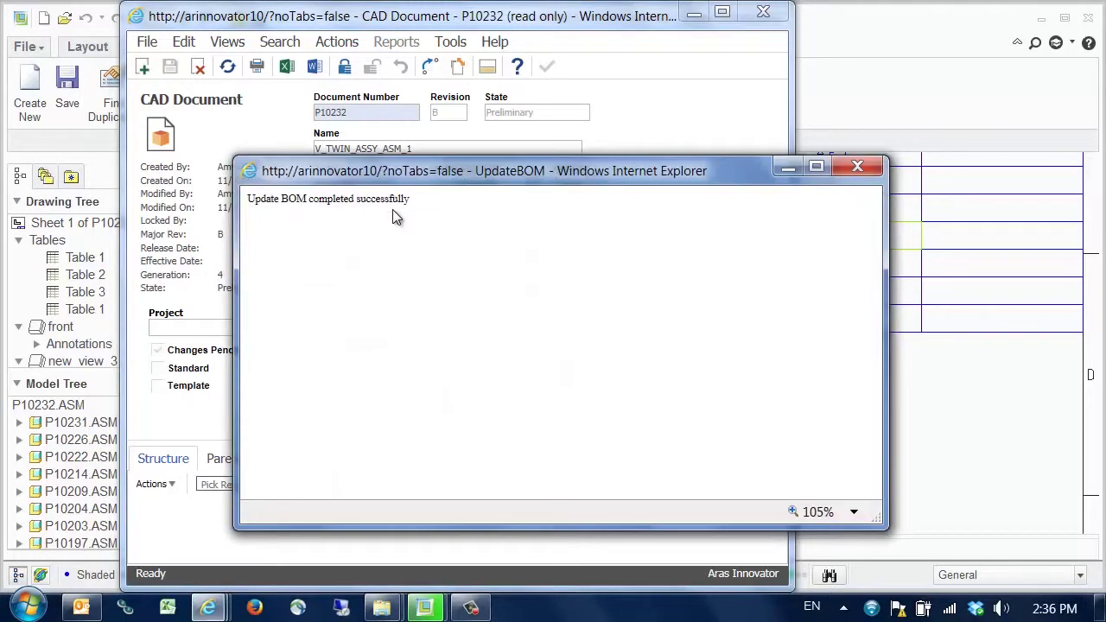
click(860, 164)
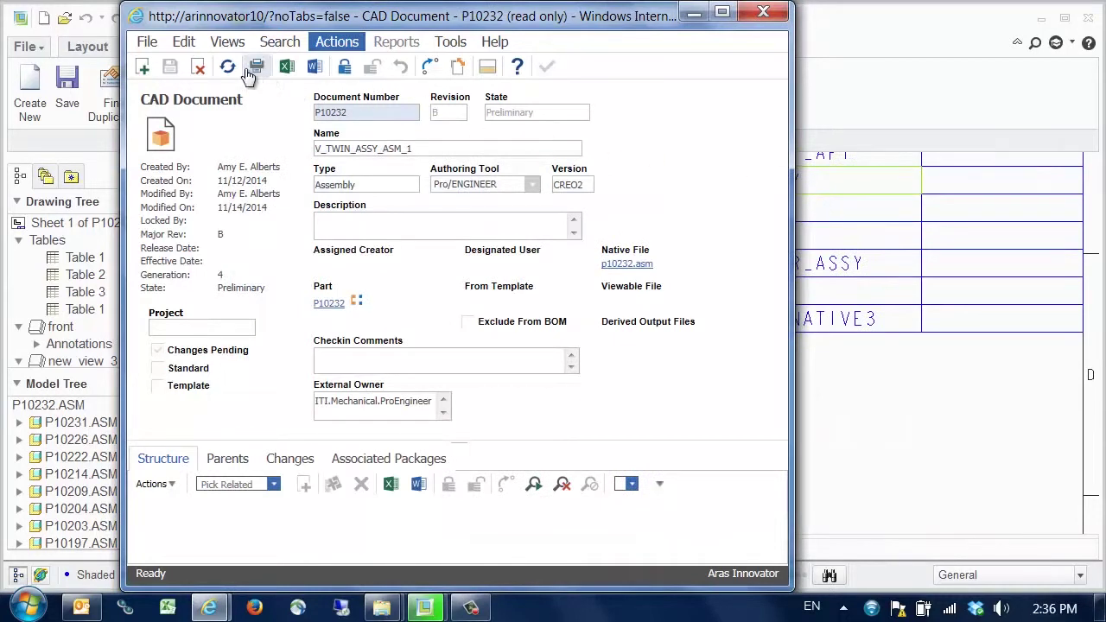
click(227, 68)
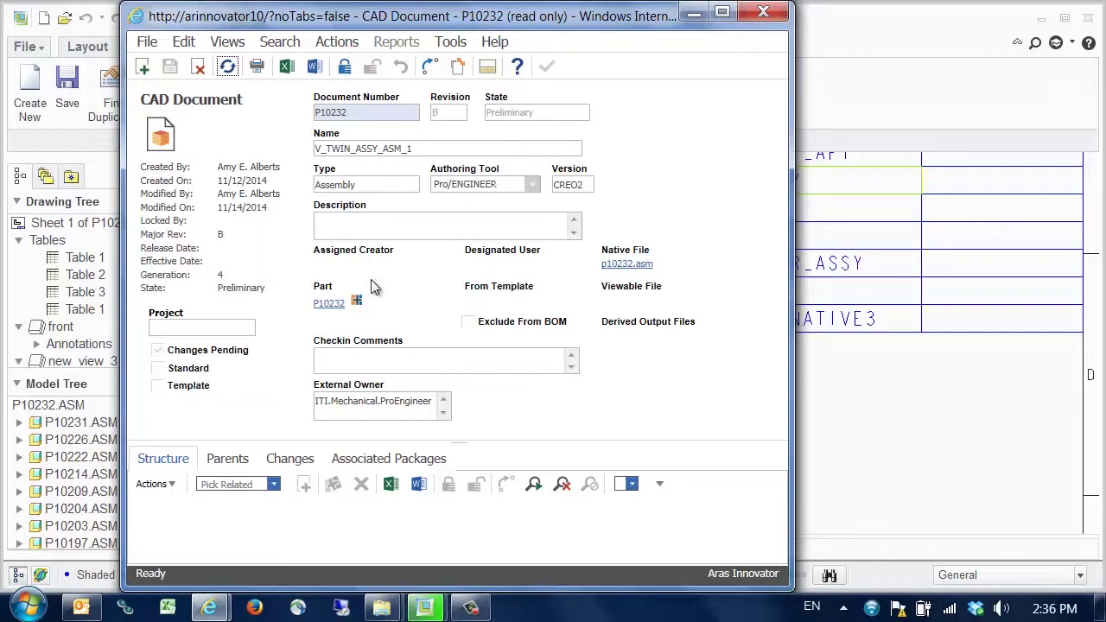
click(330, 304)
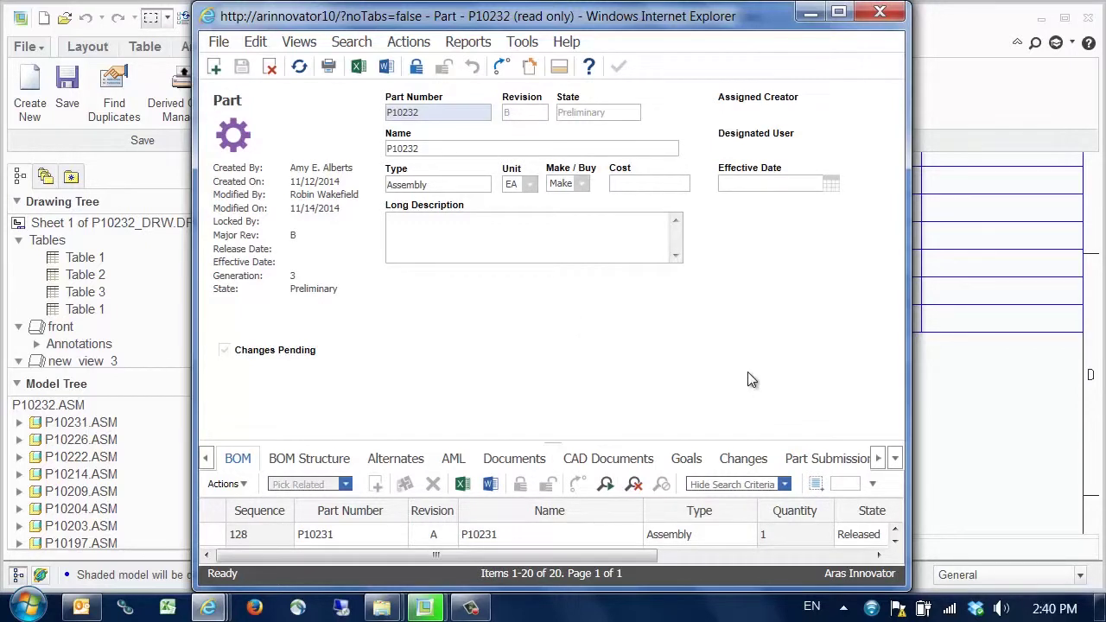
Enable Redline Mode on P10232's enlarged BOM grid and scroll to the P10233-replaces-P10139 row
click(878, 457)
click(874, 485)
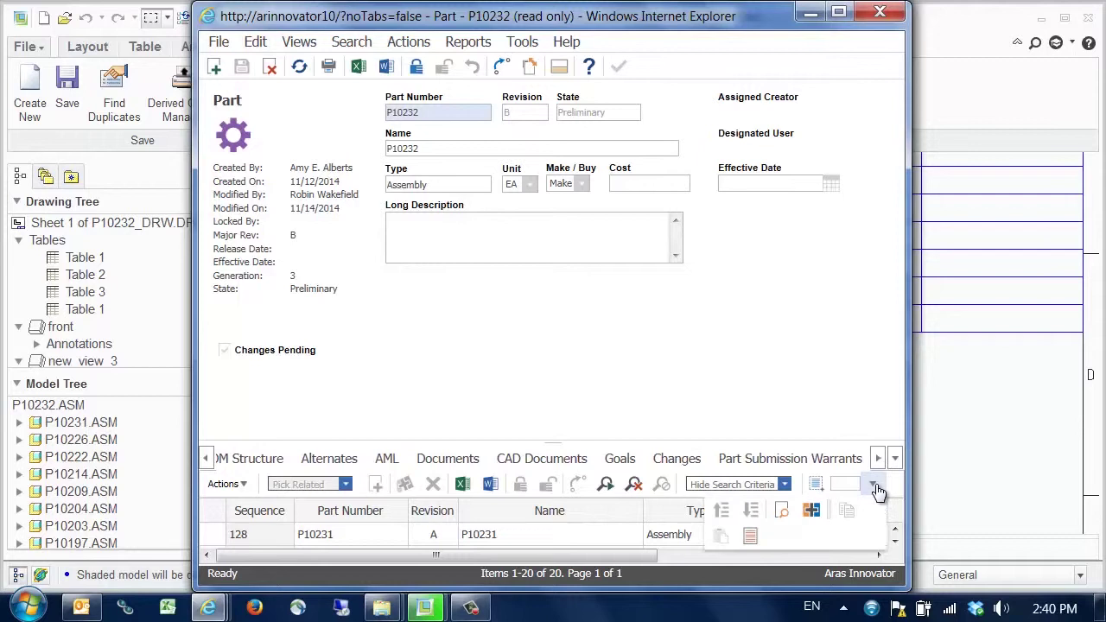
click(750, 537)
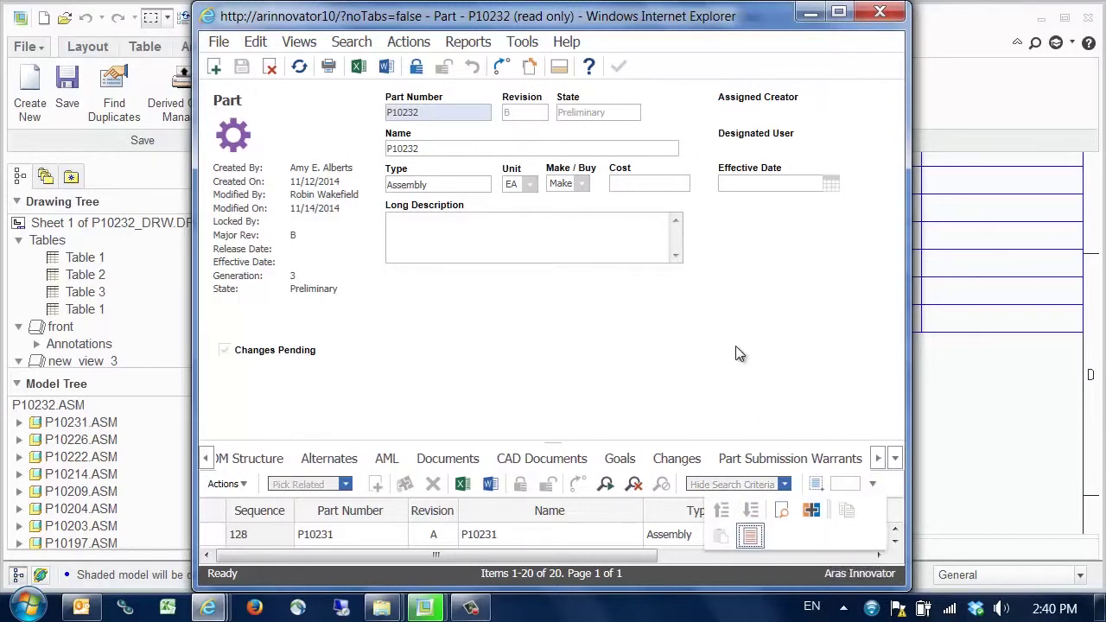
drag(551, 443, 567, 307)
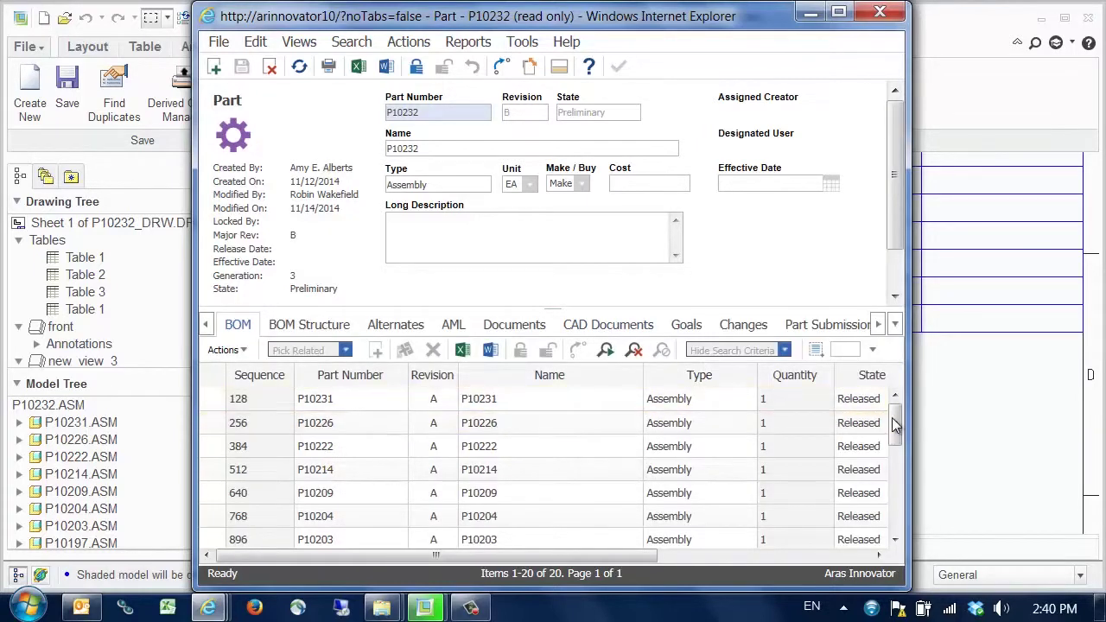
drag(895, 423, 895, 527)
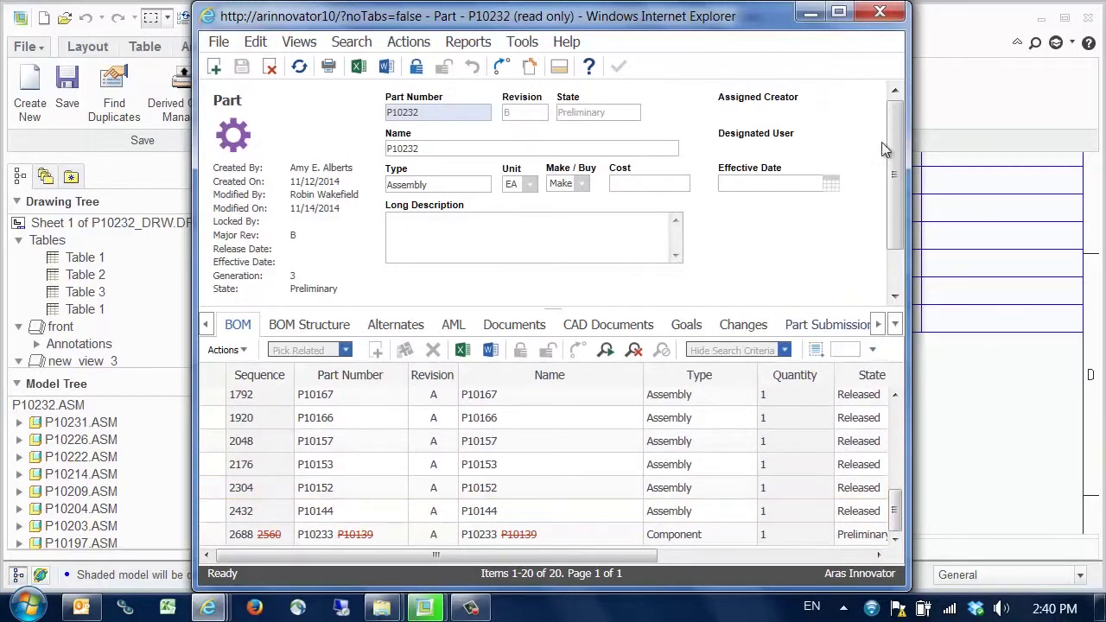
Close the Aras part form, then close the P10232 drawing and the assembly in Creo
click(881, 12)
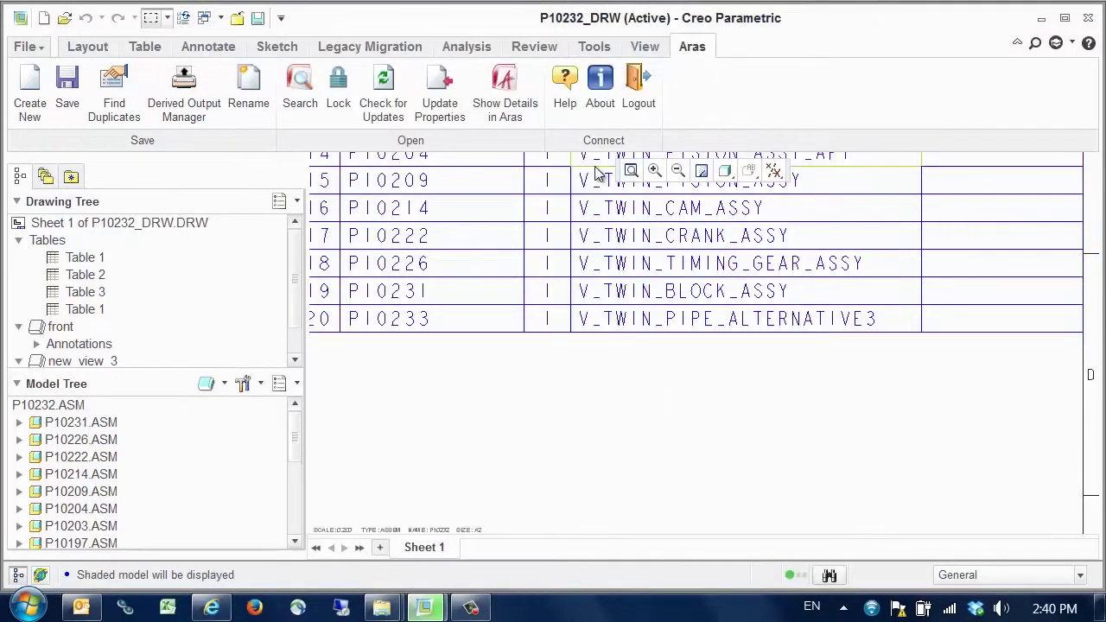
click(29, 47)
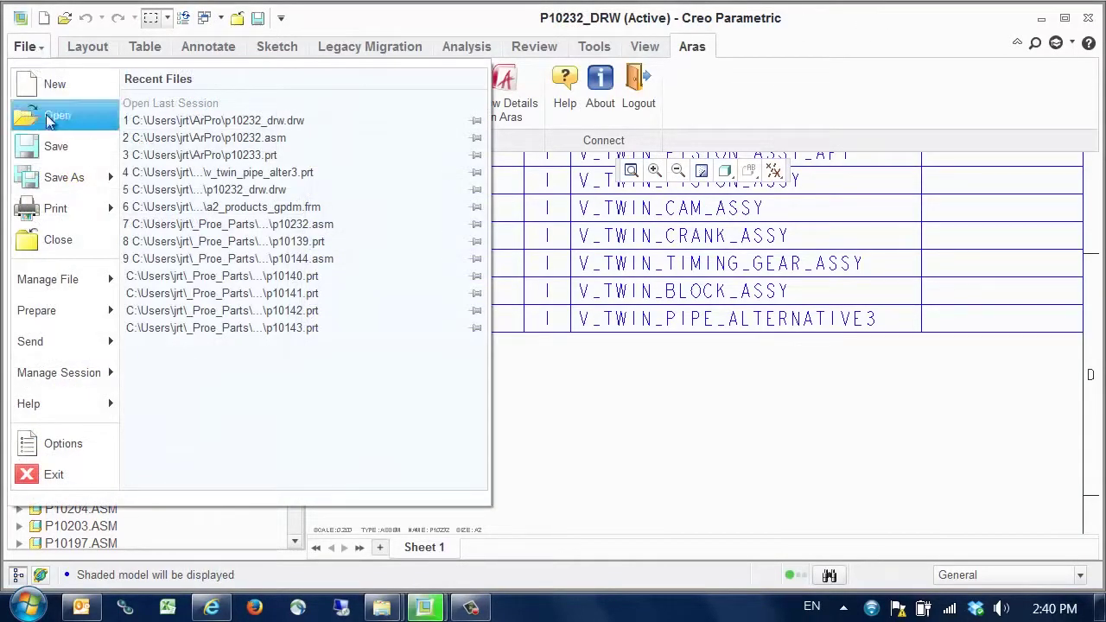
click(73, 244)
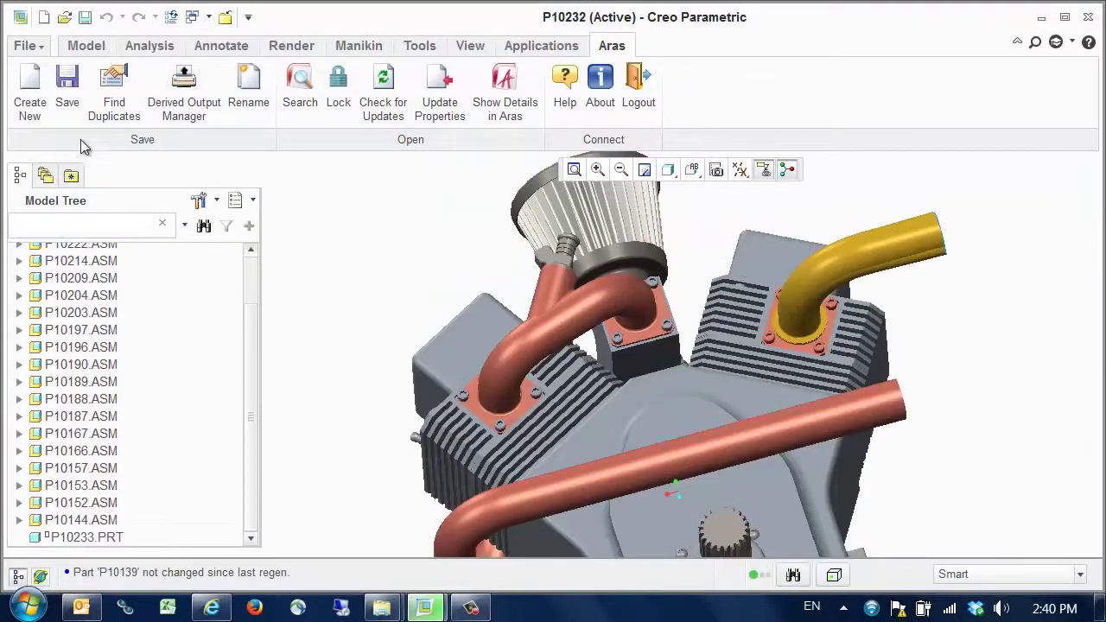
click(26, 46)
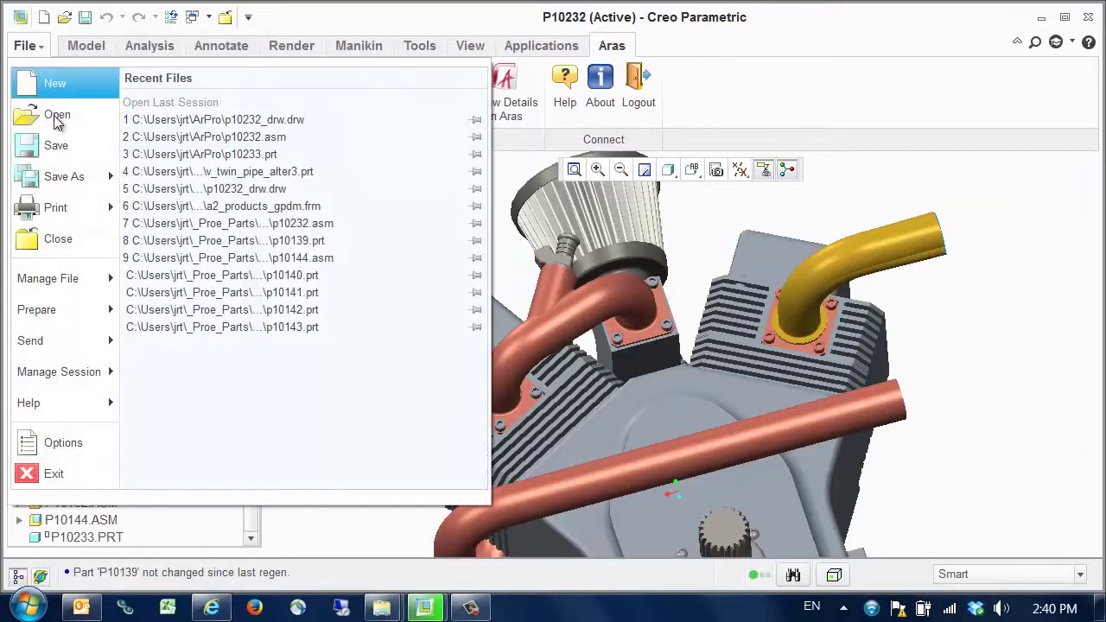
click(58, 238)
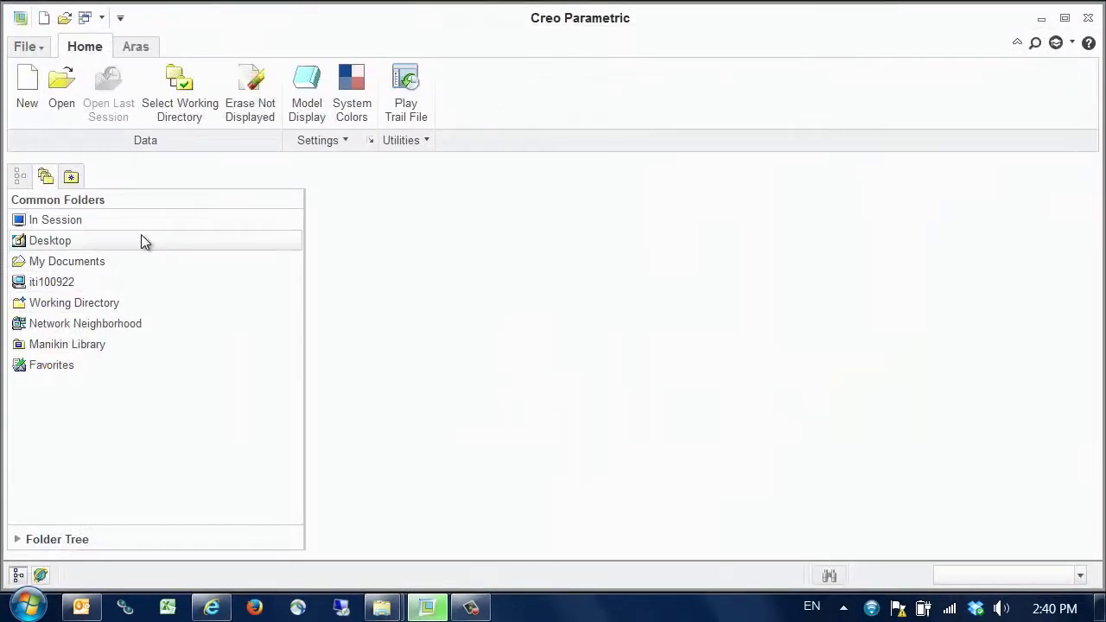
Erase all objects not displayed from the Creo session and confirm the removal
click(38, 47)
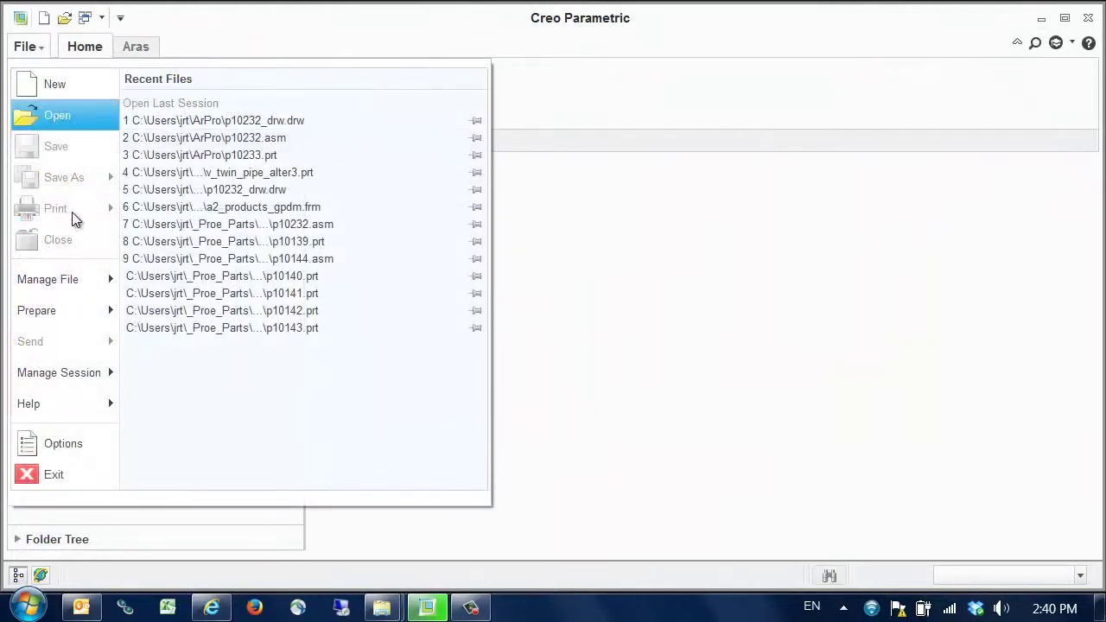
mouse_move(71, 367)
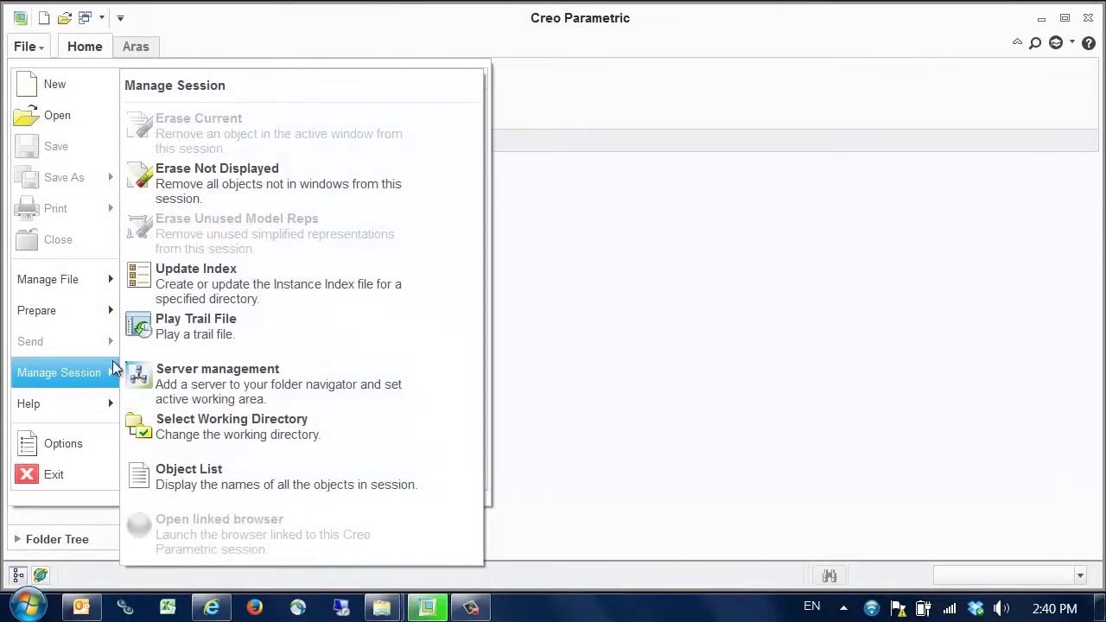
click(220, 184)
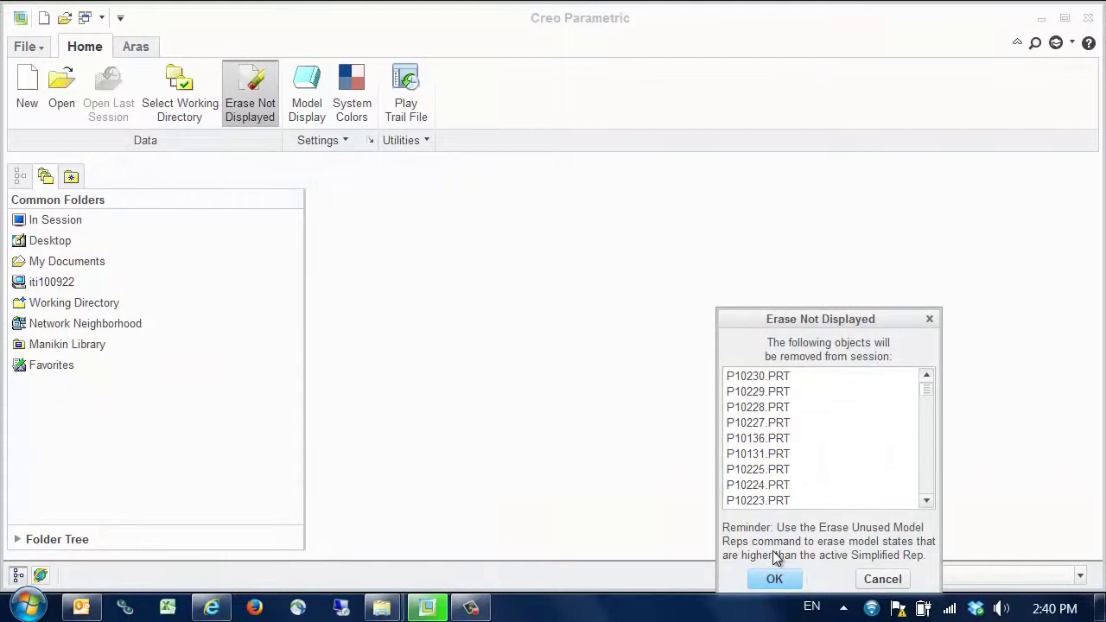
click(775, 576)
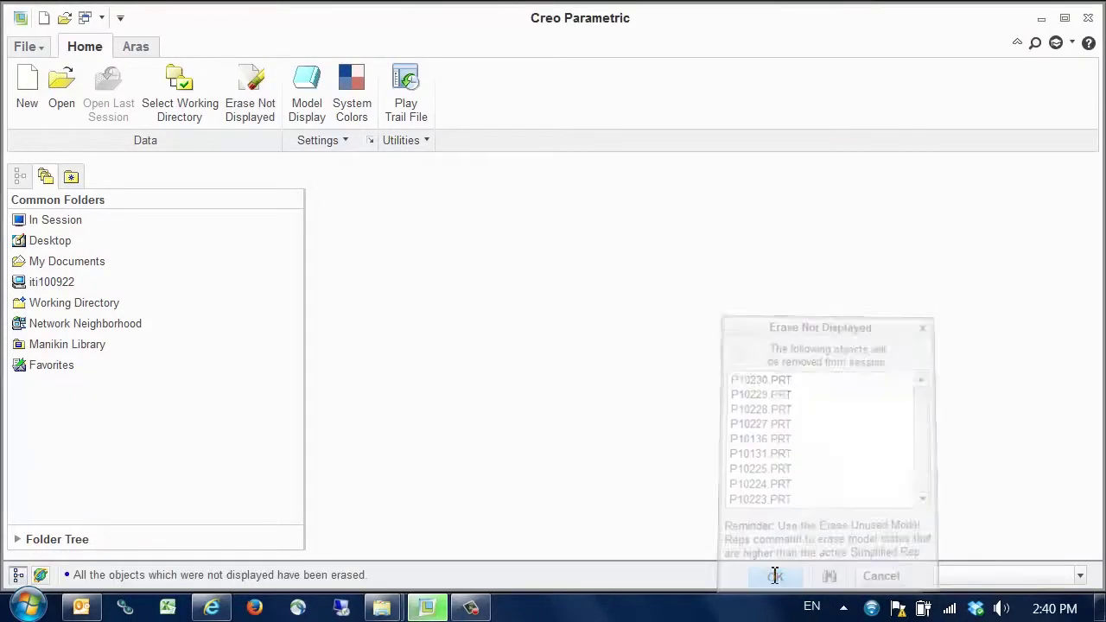
click(136, 47)
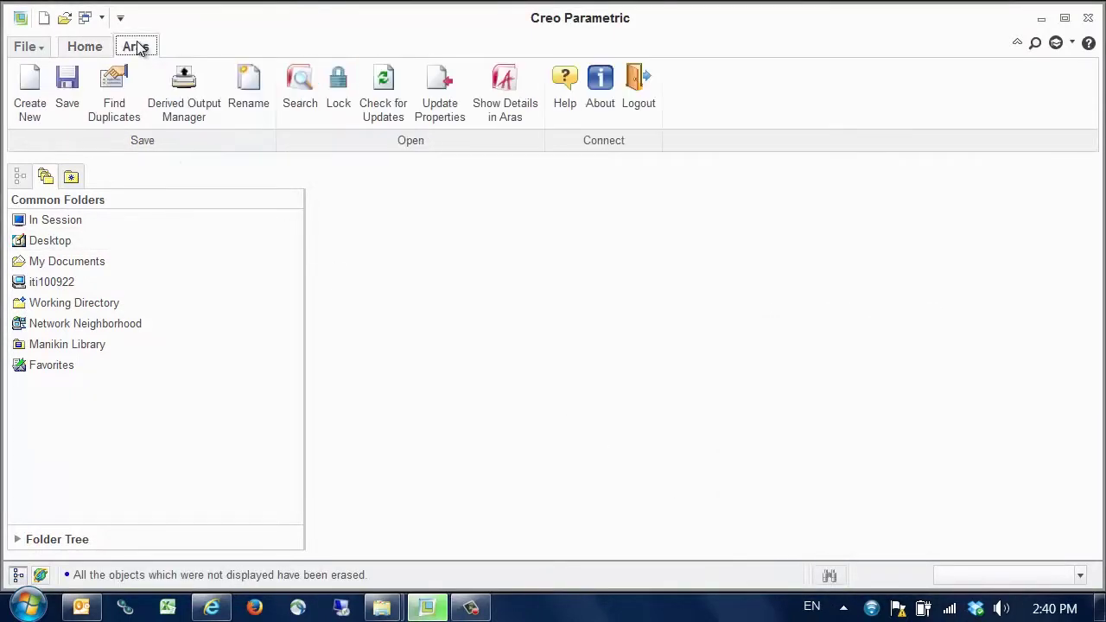
List the local ArPro workspace files in Aras Search and bring up actions for bolt file P10136
click(300, 88)
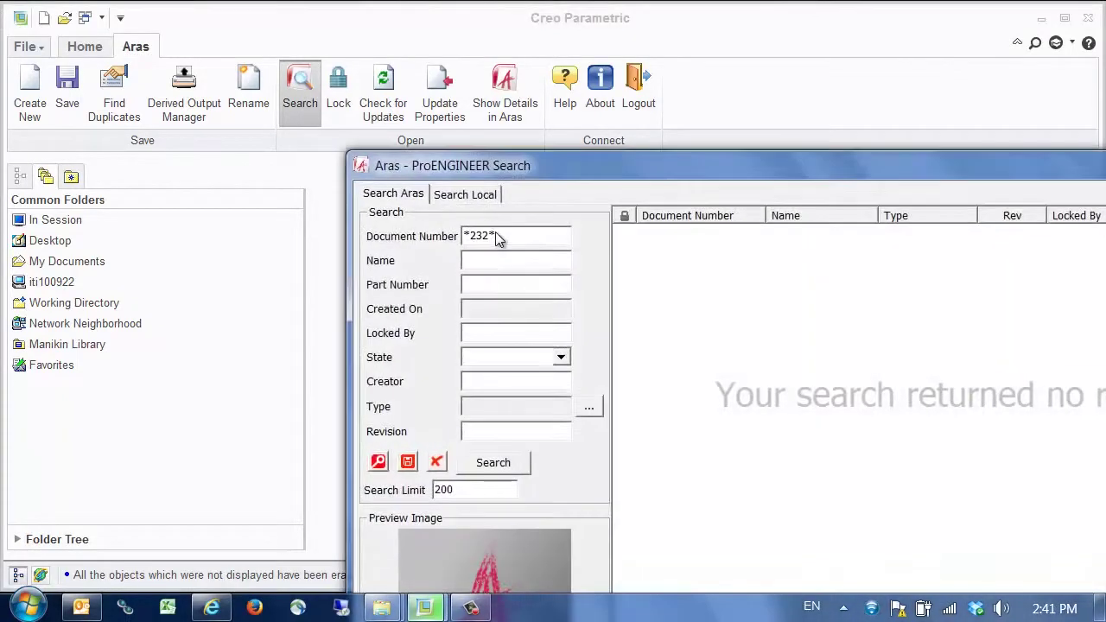
drag(539, 163, 259, 17)
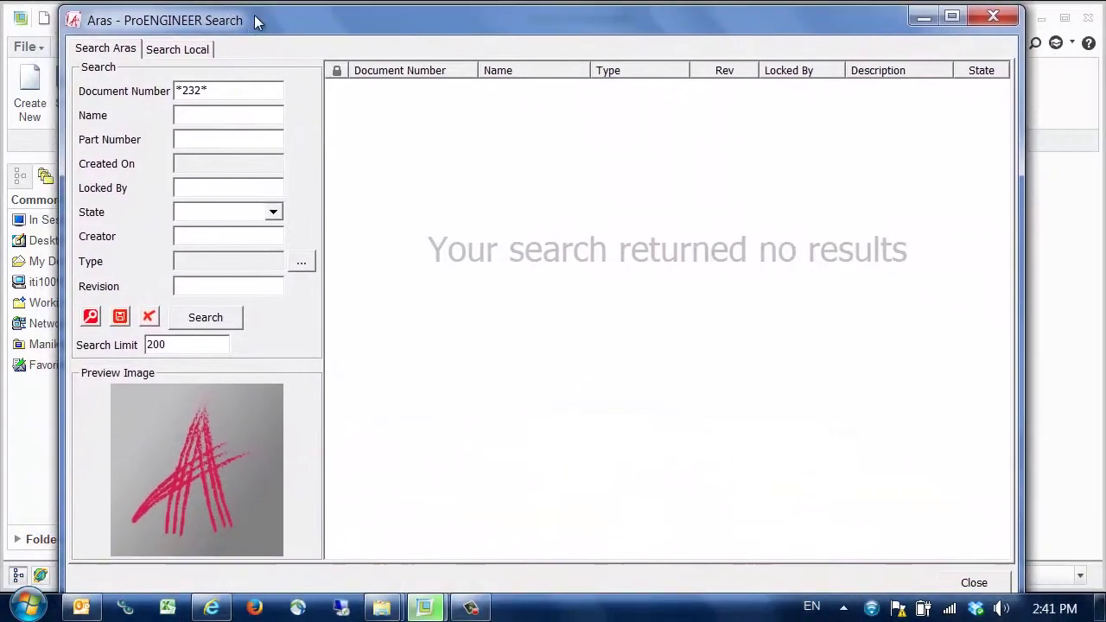
click(188, 43)
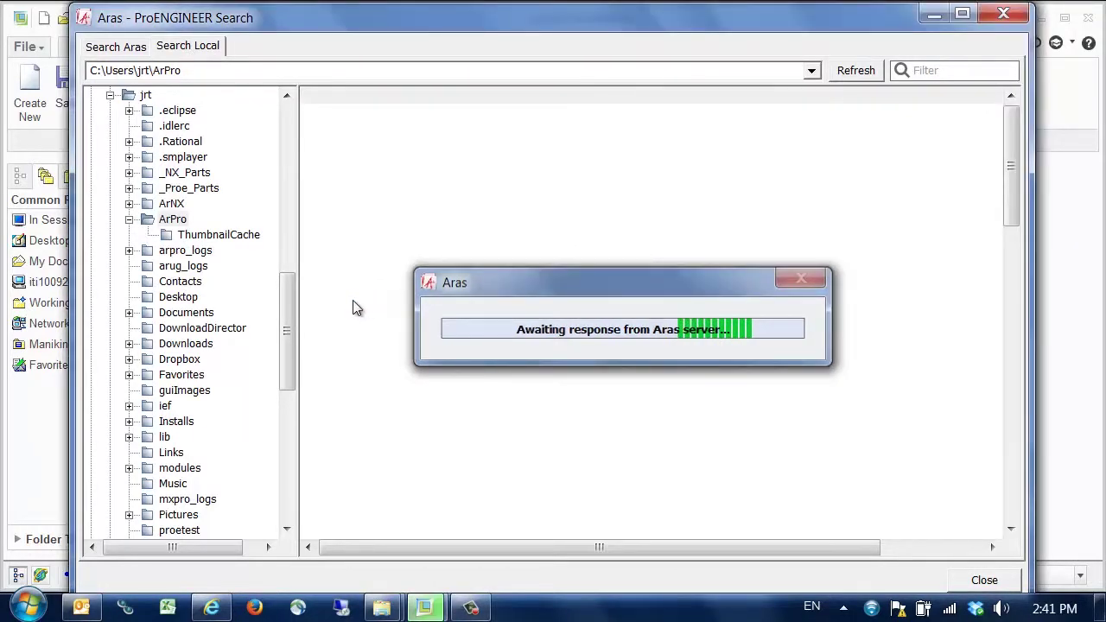
click(503, 118)
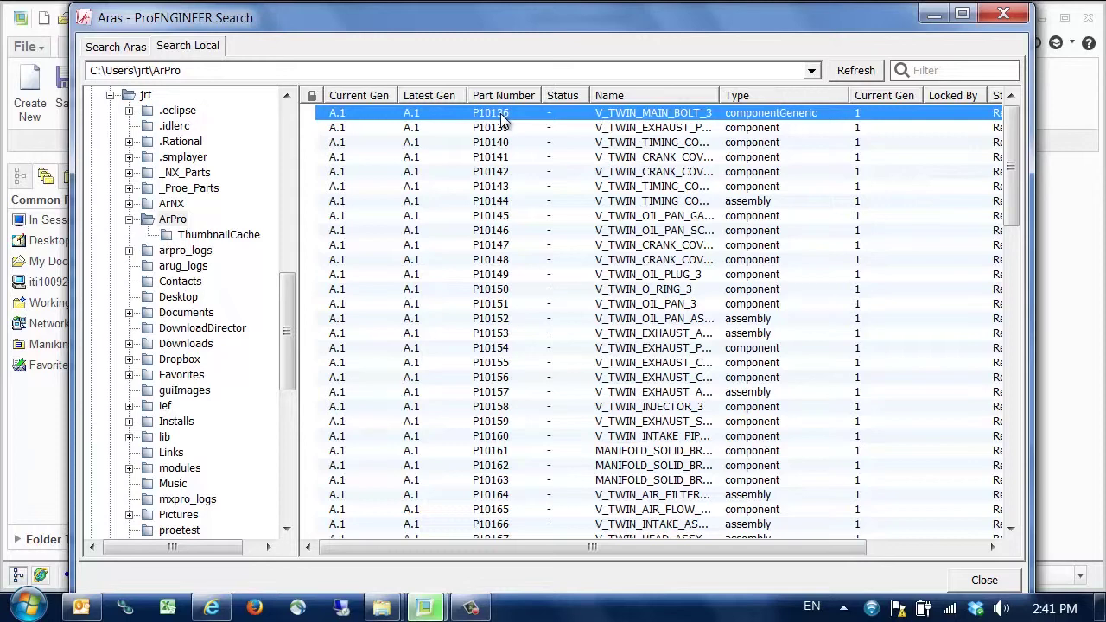
right_click(502, 120)
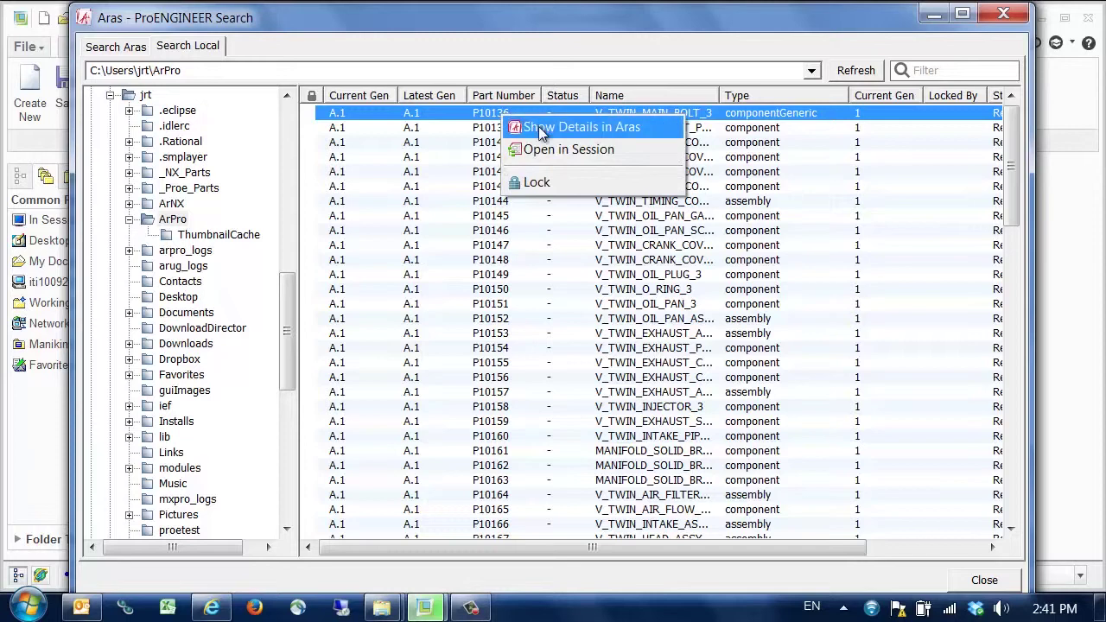
click(539, 127)
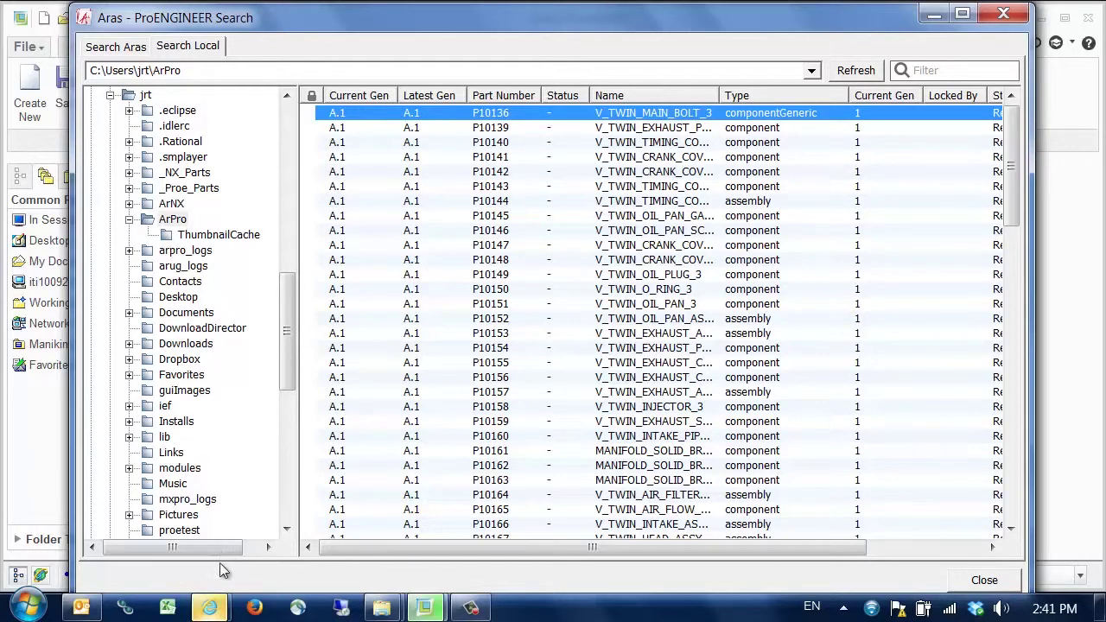
click(212, 606)
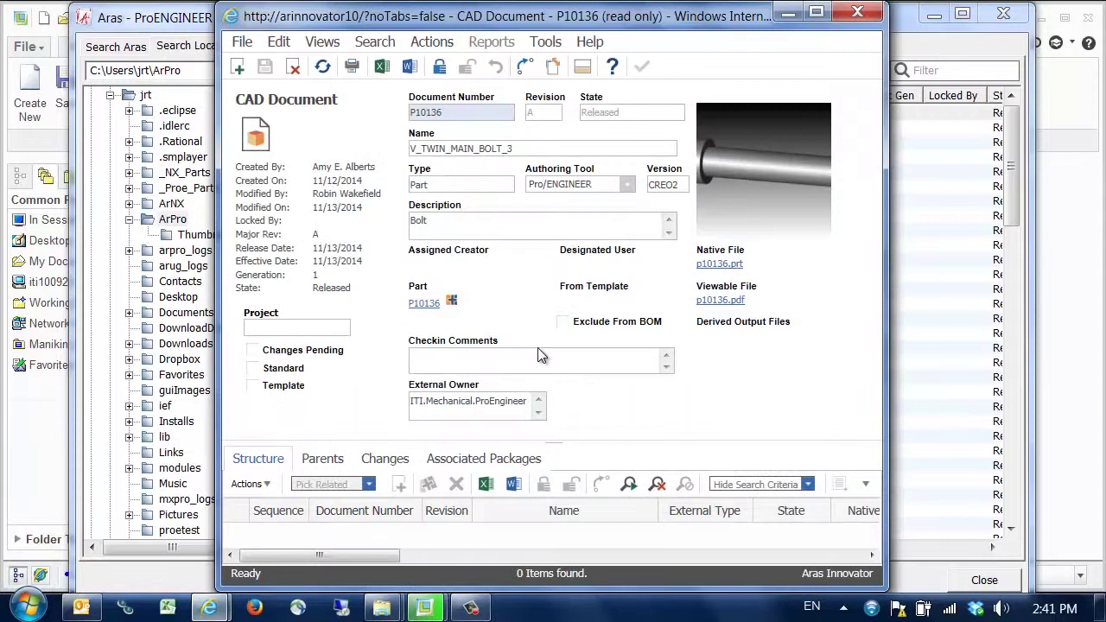
drag(548, 443, 548, 345)
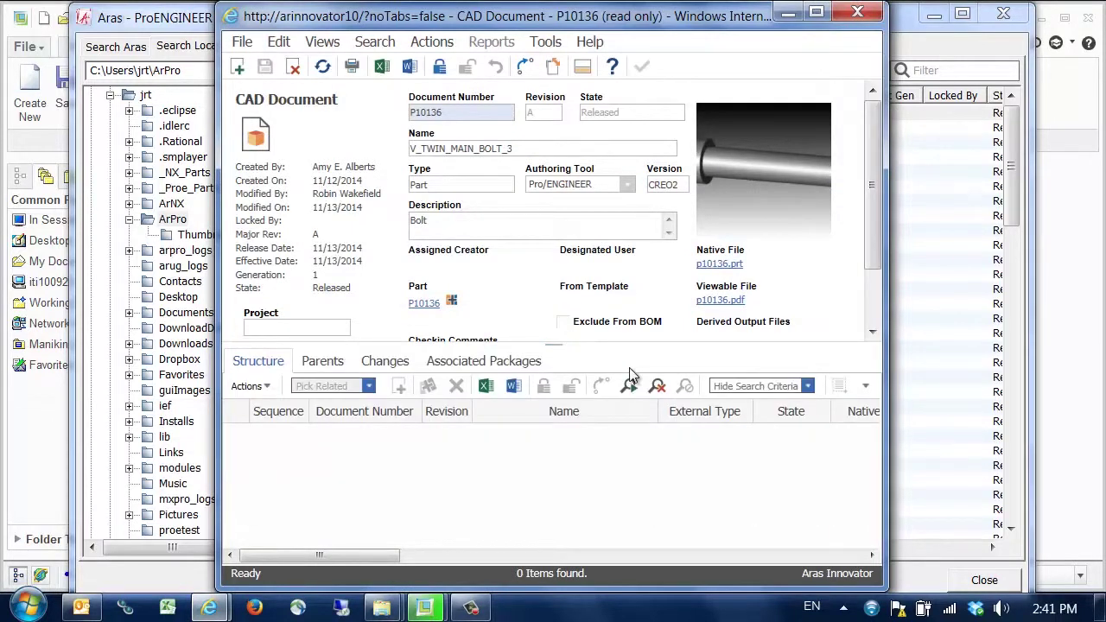
click(326, 364)
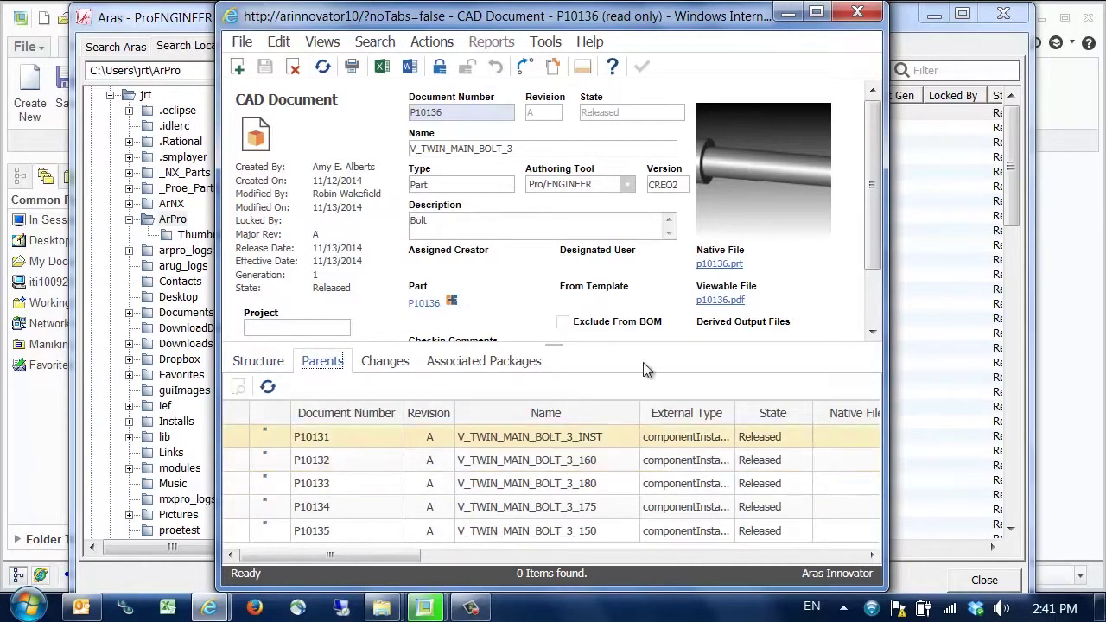
click(858, 10)
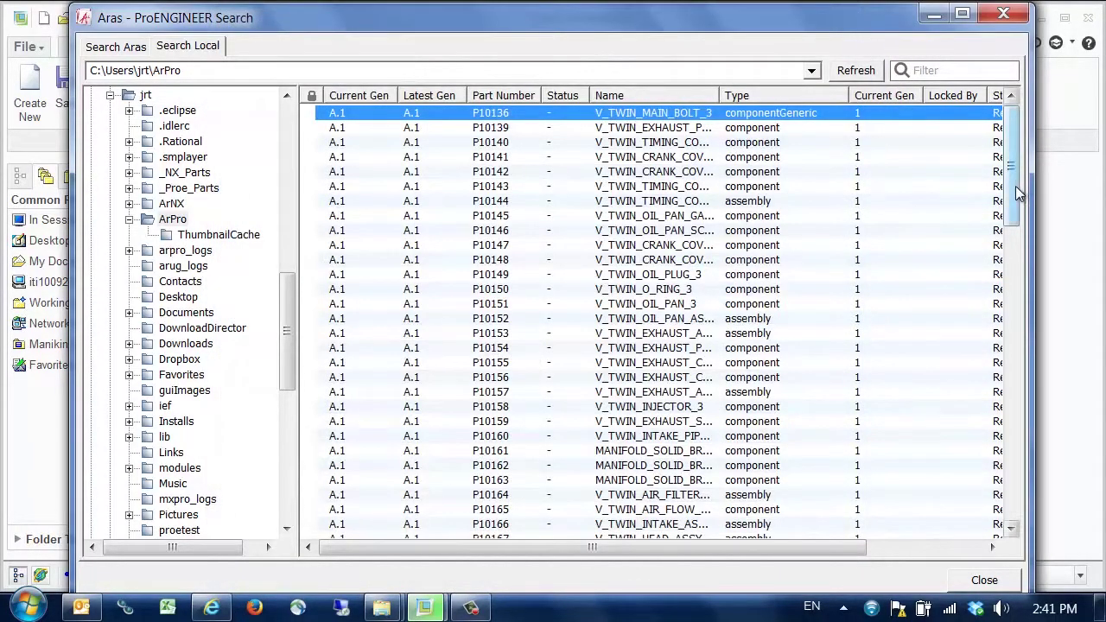
Open drawing P10232 (V_TWIN_ASSY_DRAW) from the local ArPro list into the Creo session
drag(1012, 218, 1012, 484)
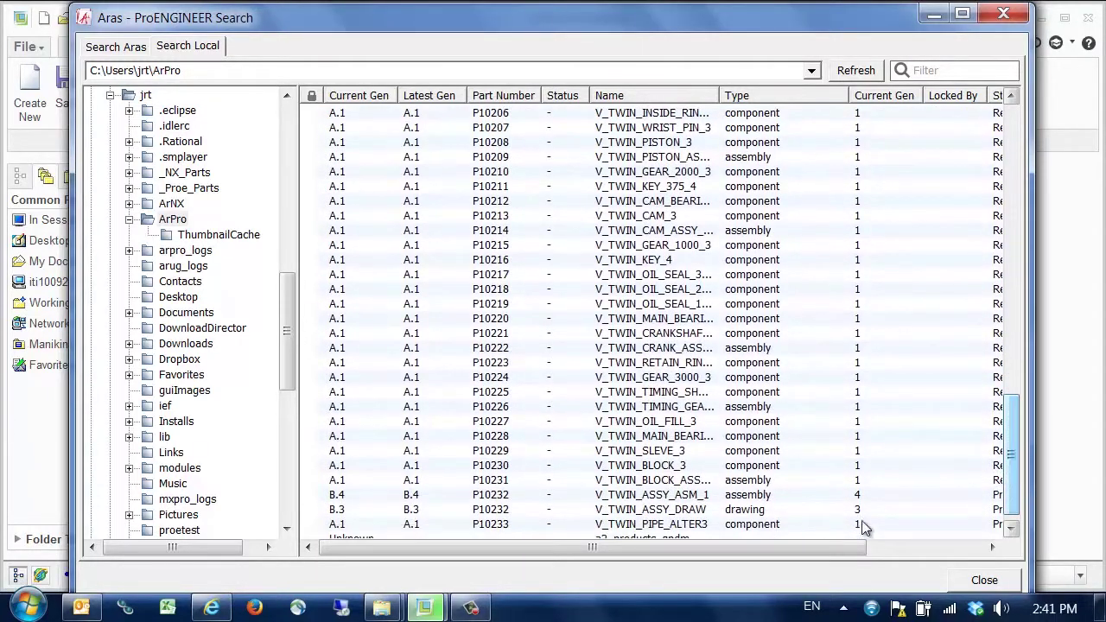
click(641, 511)
right_click(641, 514)
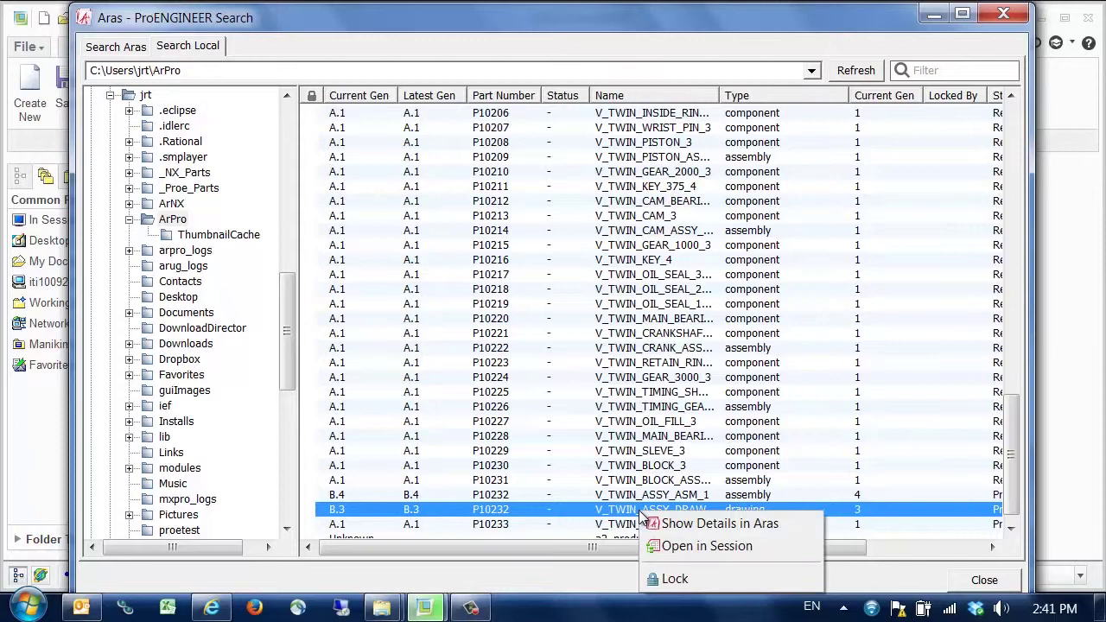
click(677, 554)
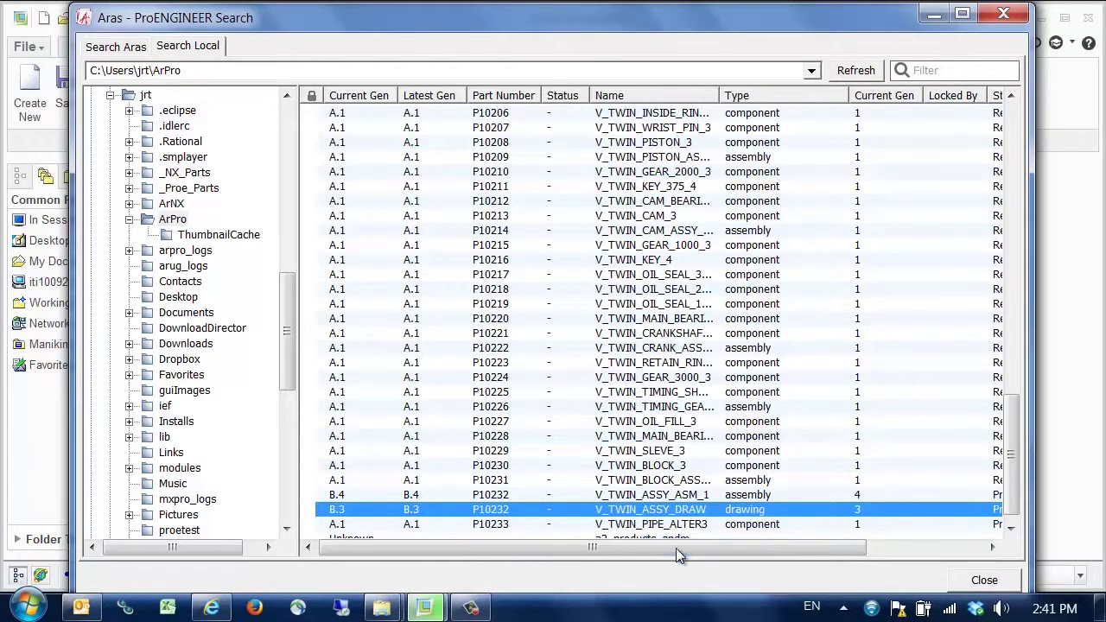